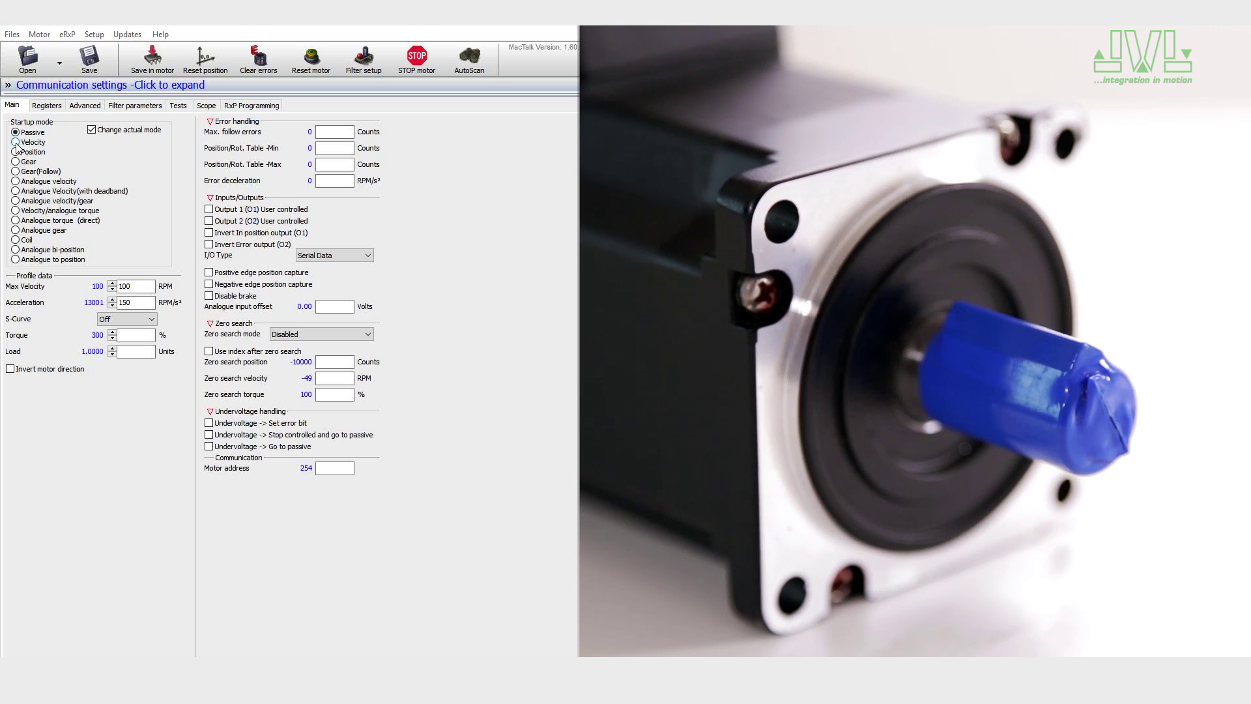
Enter 1000 RPM in the max velocity field and switch the motor to Velocity mode.
{"action": "left_click", "coordinate": [140, 288]}
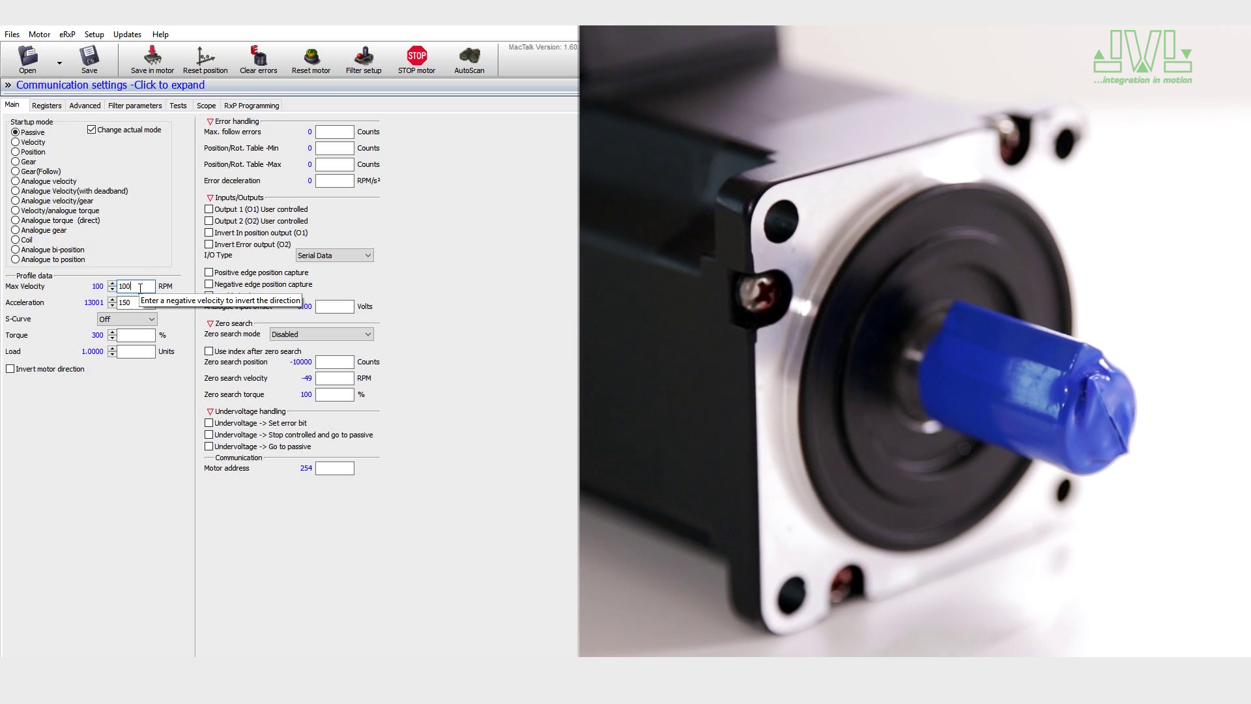
{"action": "type", "text": "0"}
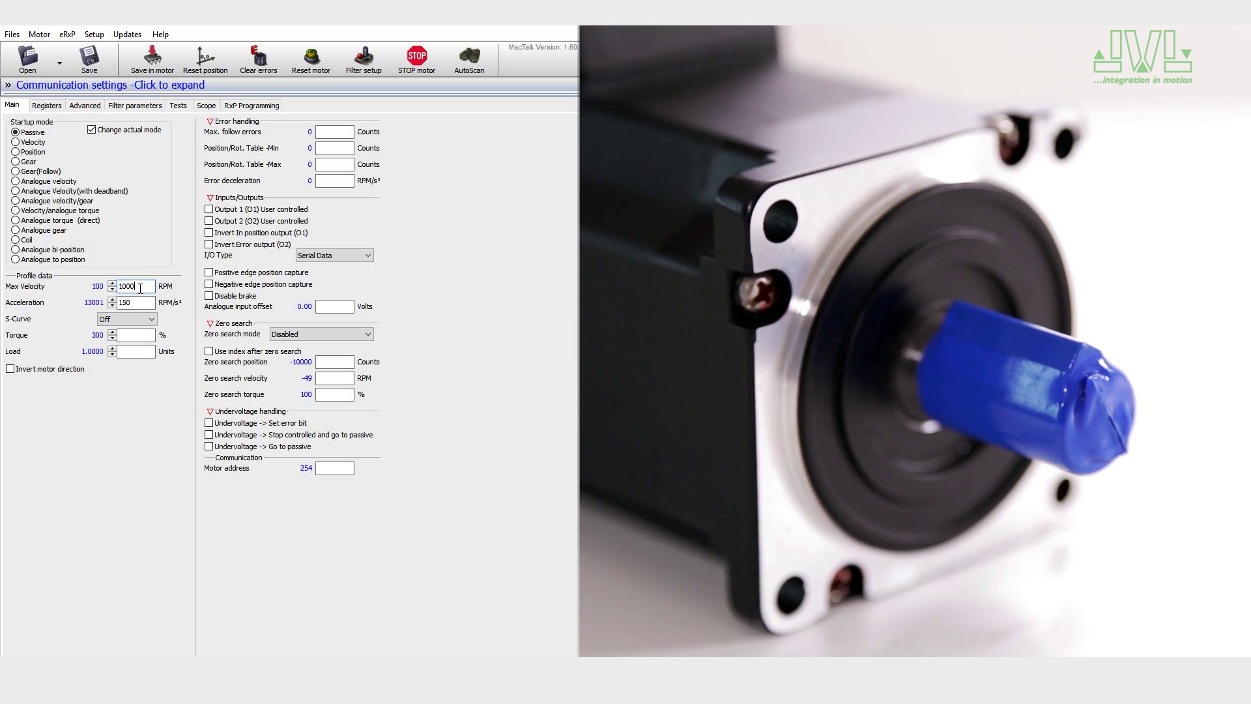
{"action": "left_click", "coordinate": [19, 144]}
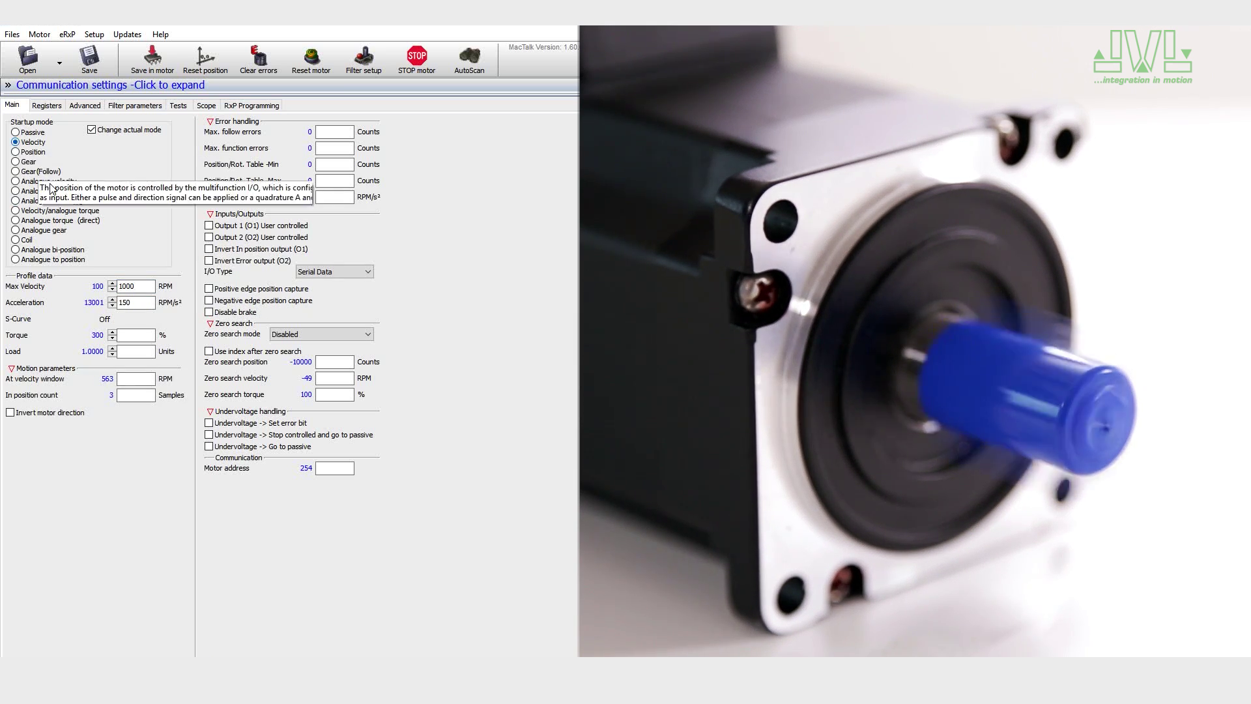
Raise the running motor's max velocity in increments to 900 RPM.
{"action": "left_click", "coordinate": [113, 284]}
{"action": "left_click", "coordinate": [112, 285]}
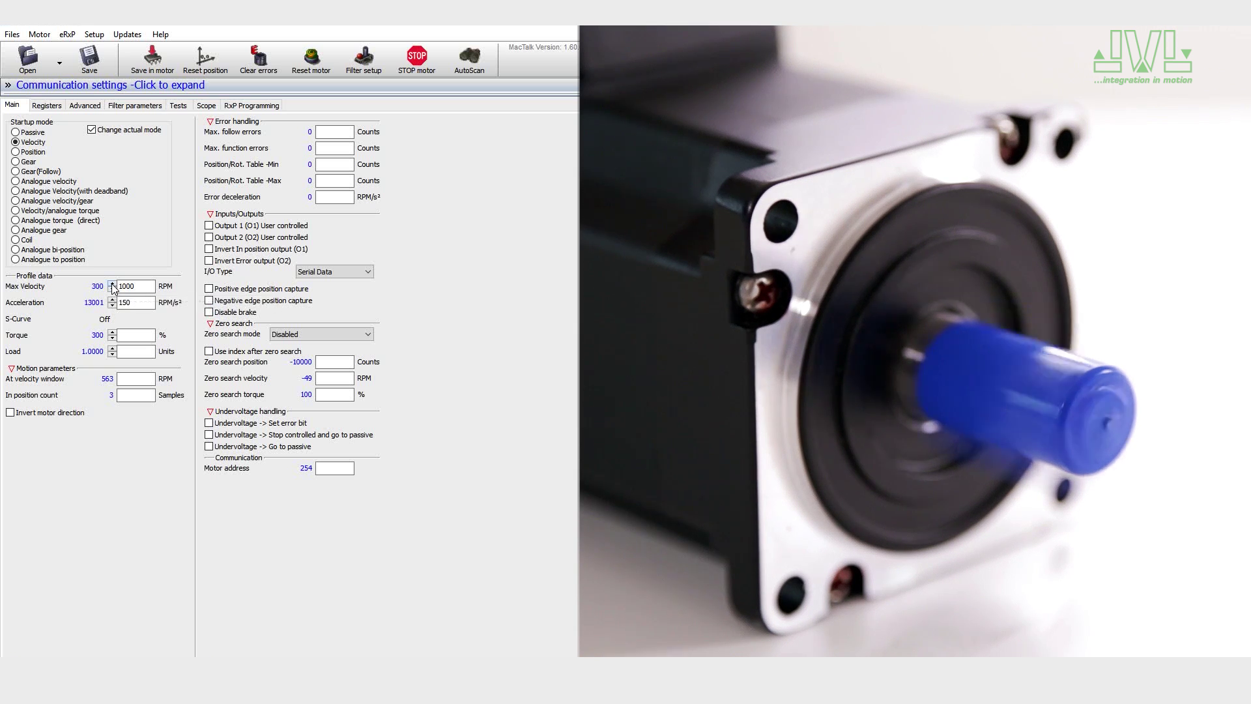
{"action": "left_click", "coordinate": [112, 285]}
{"action": "left_click", "coordinate": [112, 285]}
{"action": "left_click", "coordinate": [112, 284]}
{"action": "left_click", "coordinate": [112, 284]}
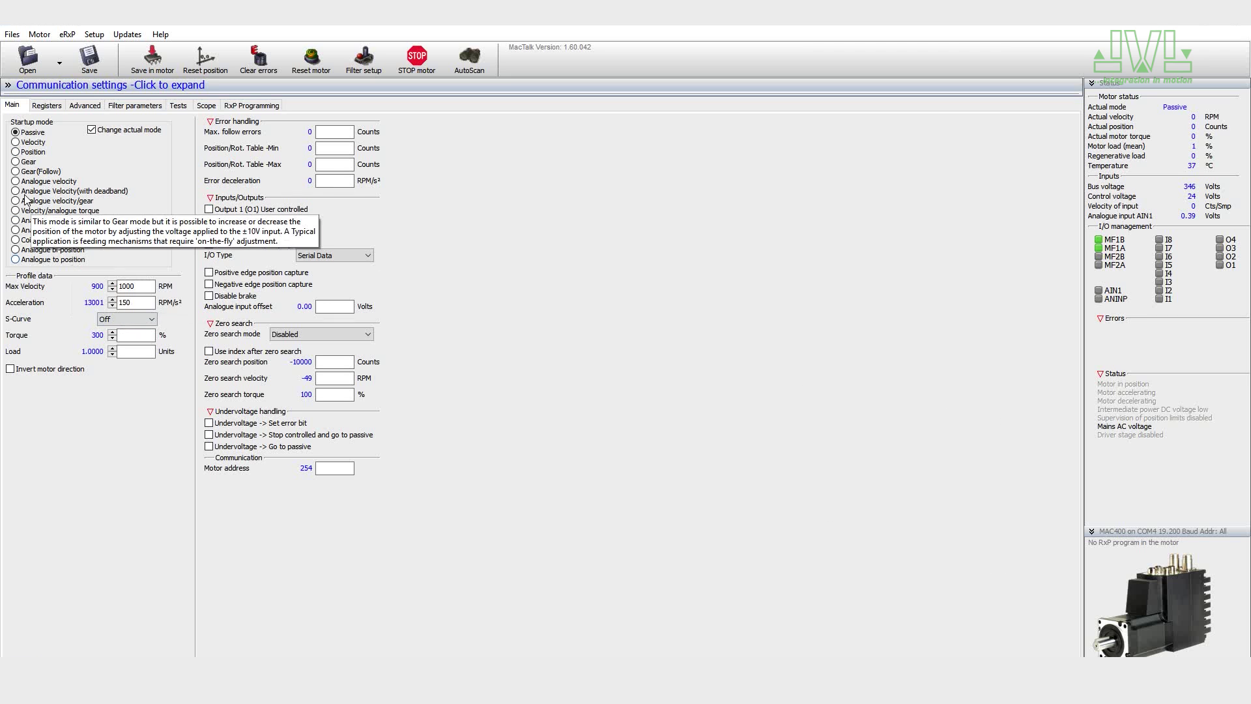
Switch the motor to Position mode and send it to position 8192 counts.
{"action": "left_click", "coordinate": [15, 151]}
{"action": "left_click", "coordinate": [131, 394]}
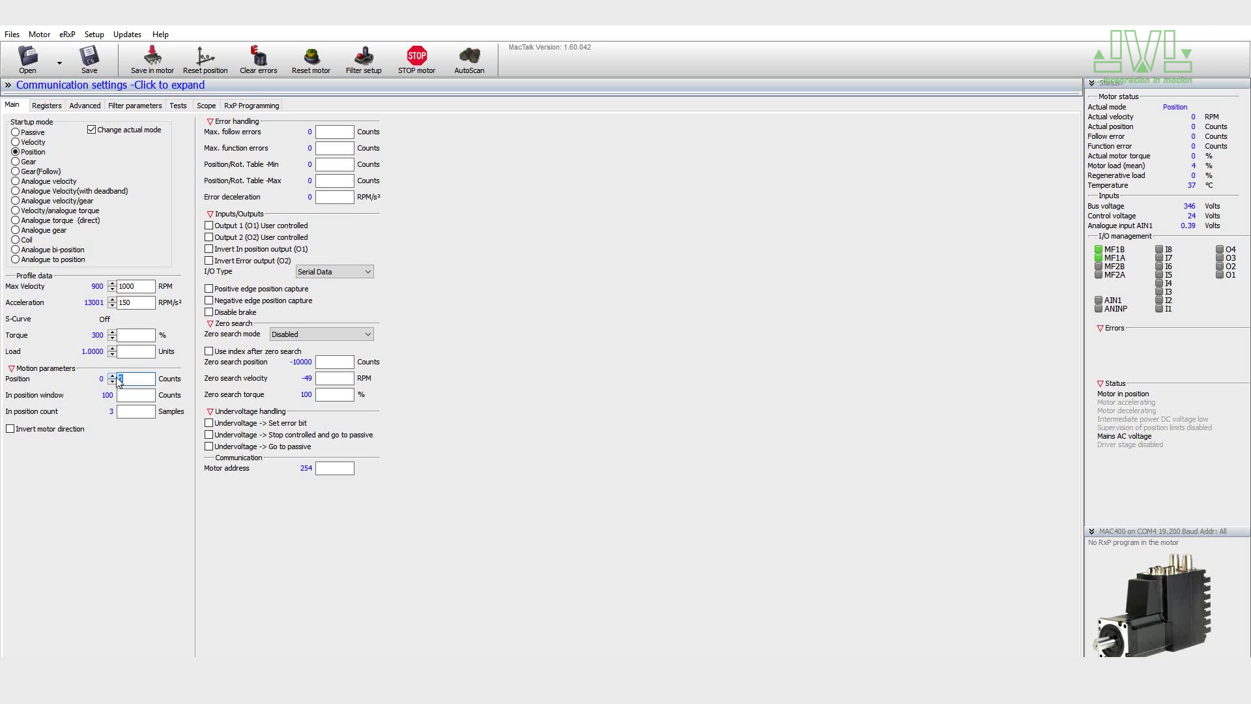
{"action": "type", "text": "8192"}
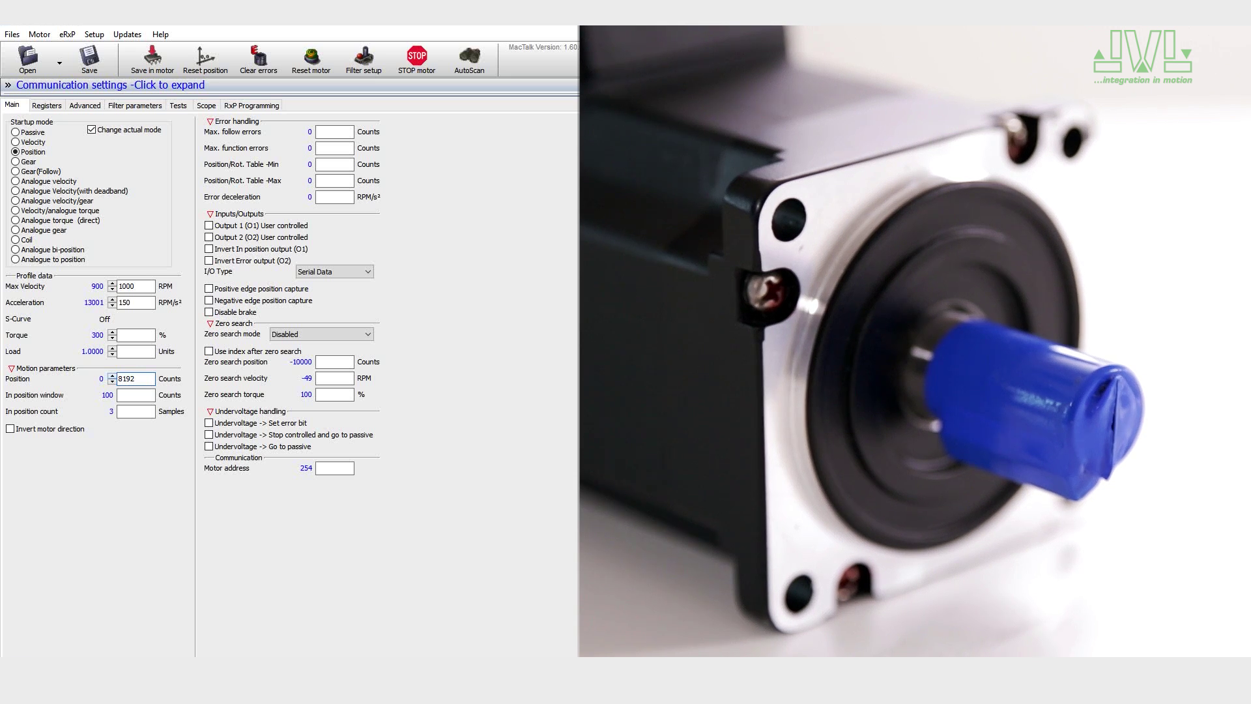
{"action": "key", "text": "Return"}
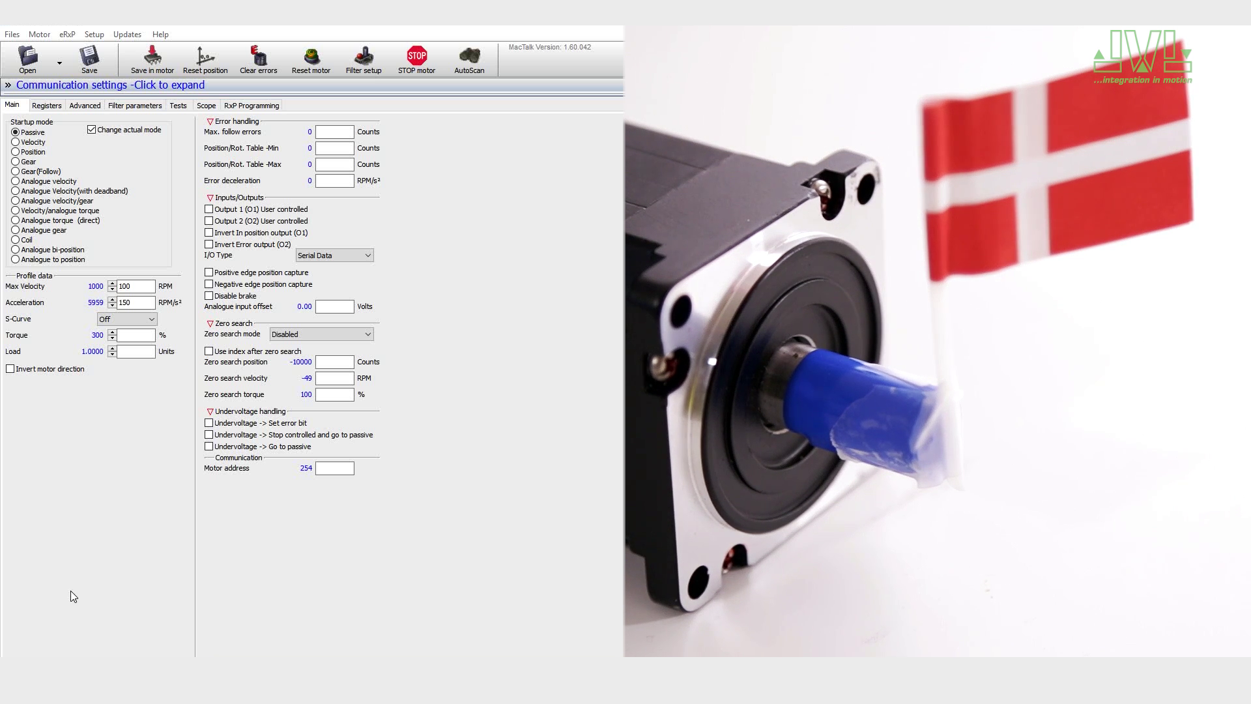
Run a back-and-forth test in position mode between Position 1 at 2048 counts and Position 2 at -2048 counts.
{"action": "left_click", "coordinate": [178, 106]}
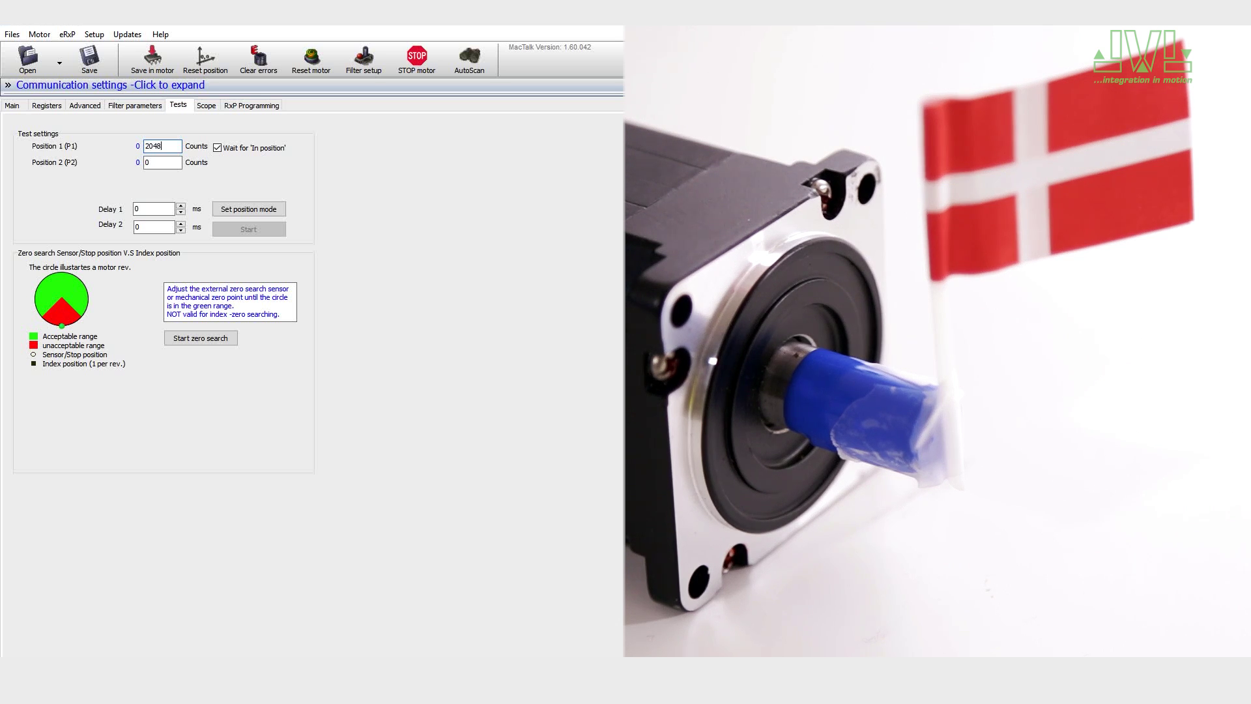
{"action": "key", "text": "Return"}
{"action": "type", "text": "-2048"}
{"action": "left_click", "coordinate": [254, 212]}
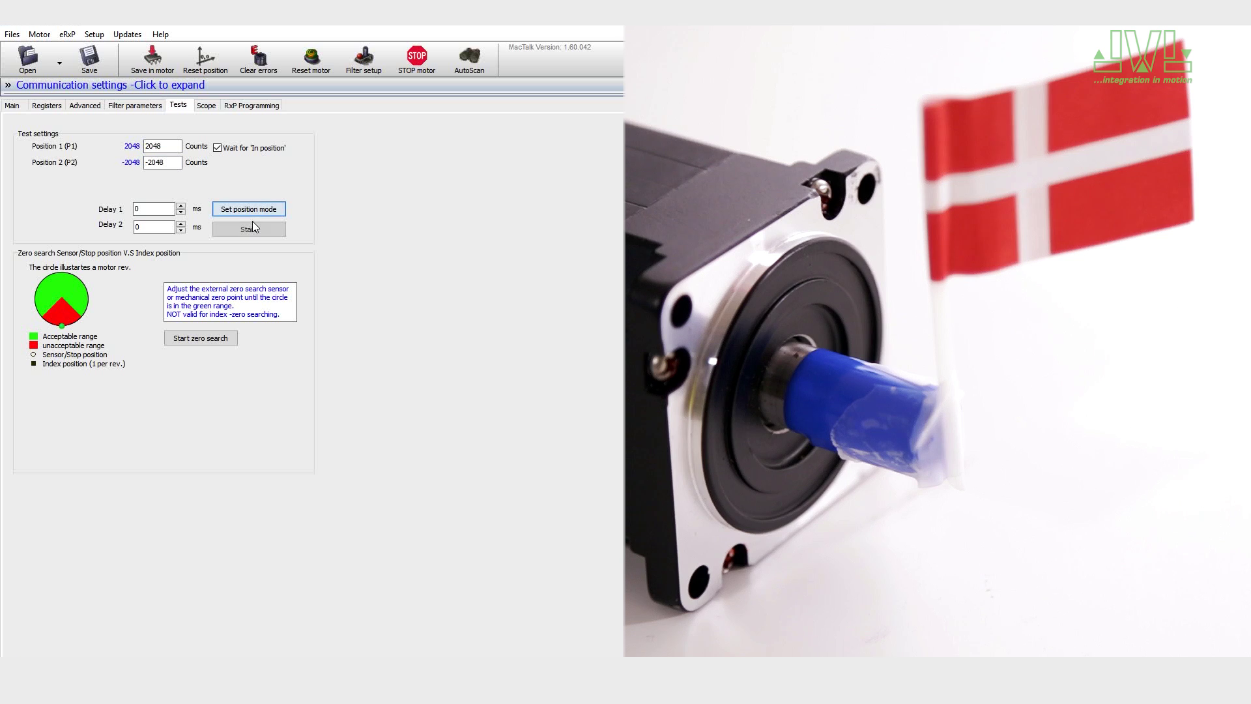
{"action": "left_click", "coordinate": [252, 230]}
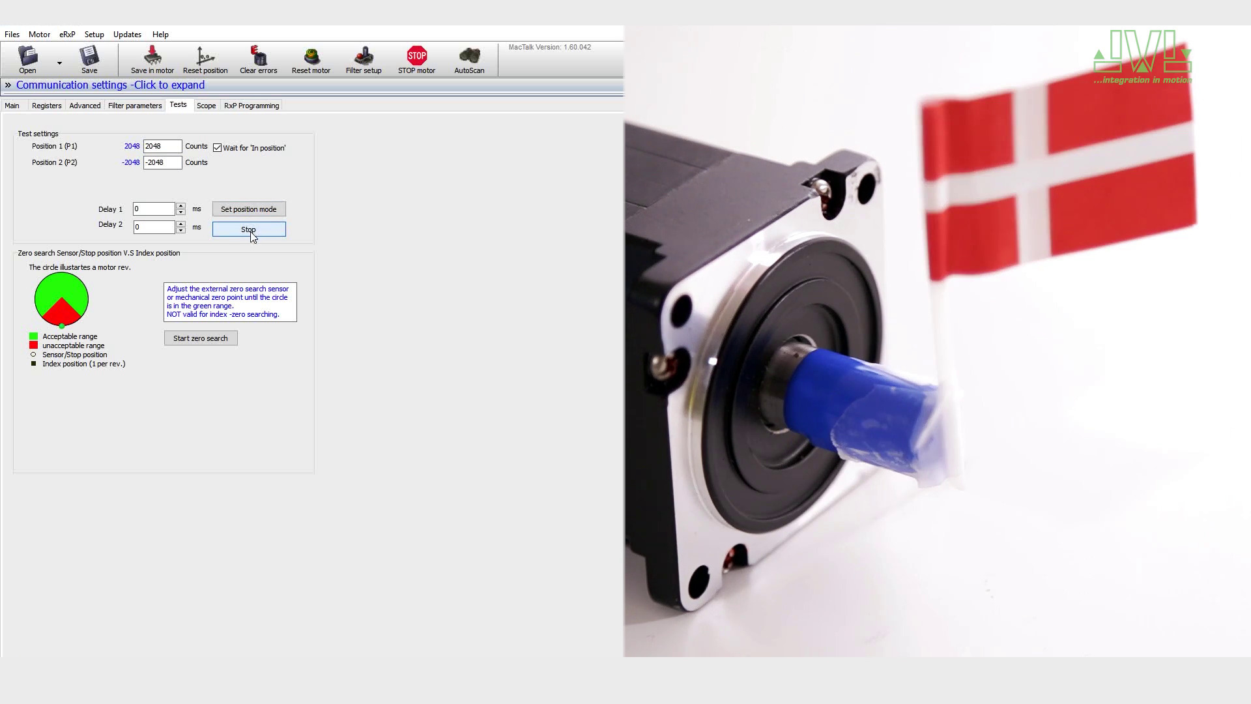
Raise the max velocity in increments to 1400 RPM during the position test and bring it back to 100 RPM.
{"action": "left_click", "coordinate": [10, 107]}
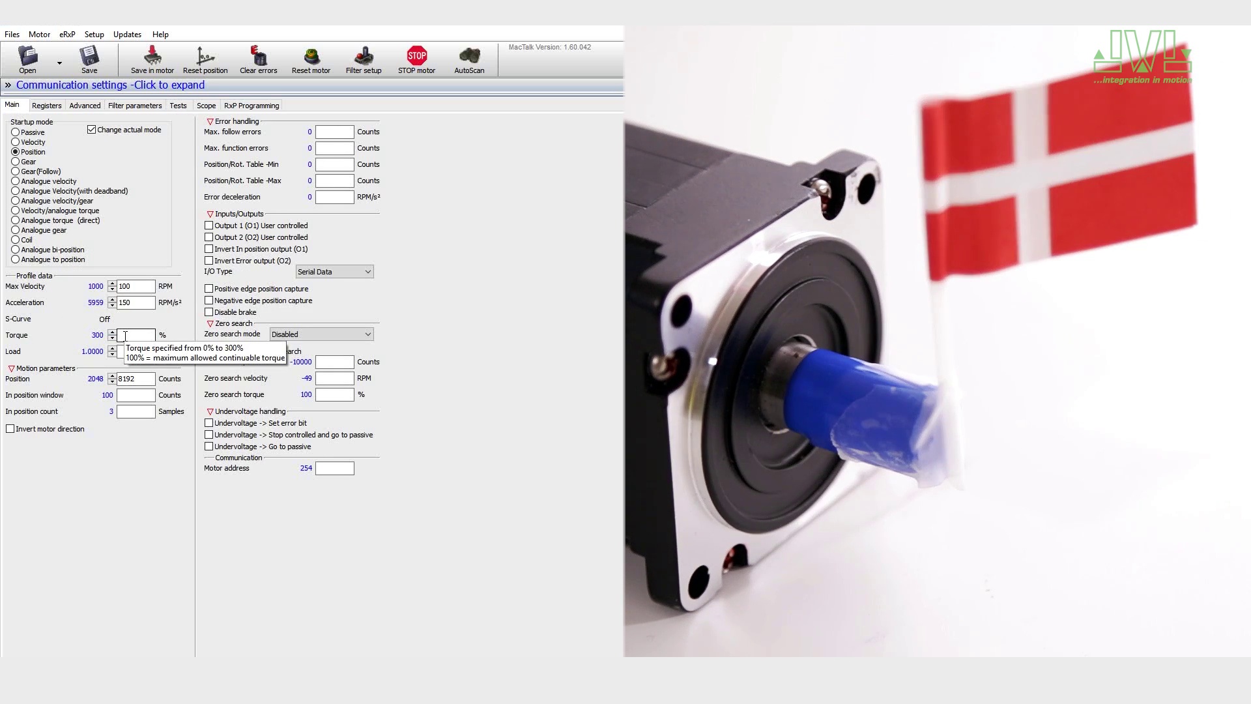
{"action": "left_click", "coordinate": [112, 290]}
{"action": "left_click", "coordinate": [112, 290]}
{"action": "left_click", "coordinate": [112, 289]}
{"action": "left_click", "coordinate": [112, 290]}
{"action": "left_click", "coordinate": [113, 289]}
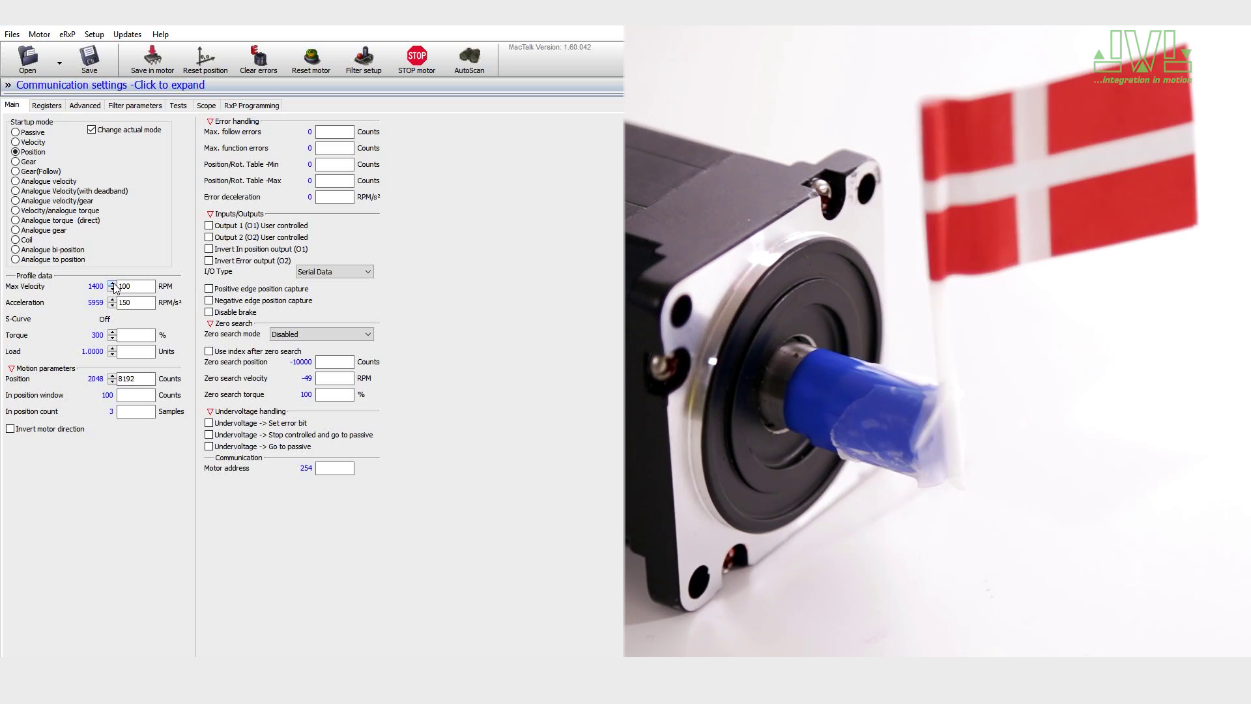
{"action": "left_click", "coordinate": [120, 285]}
{"action": "key", "text": "Return"}
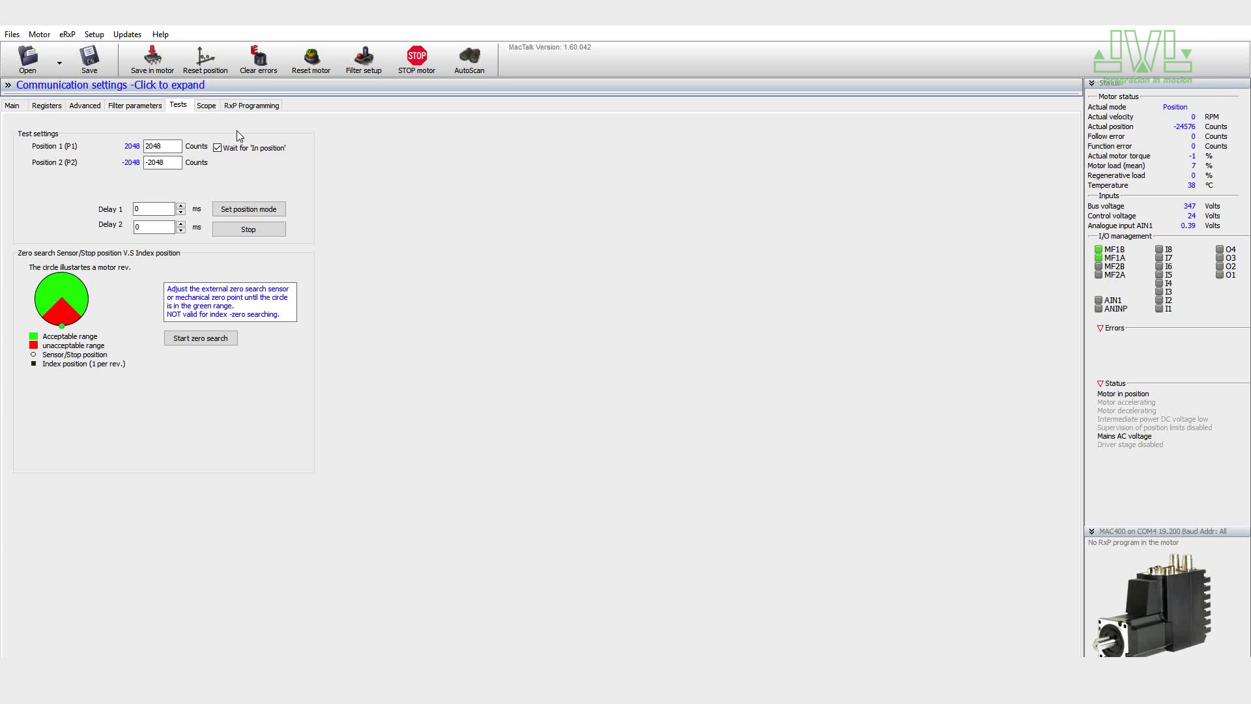
Put the motor in Passive mode and reset its position.
{"action": "left_click", "coordinate": [13, 106]}
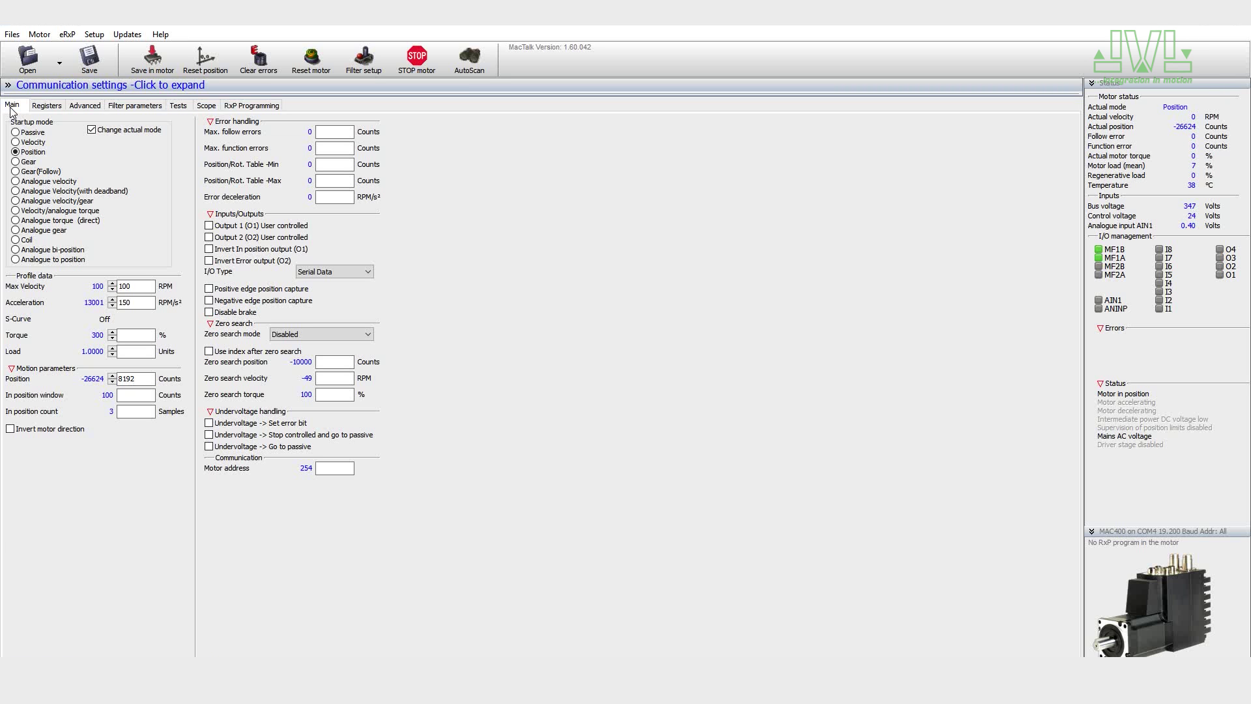
{"action": "left_click", "coordinate": [15, 133]}
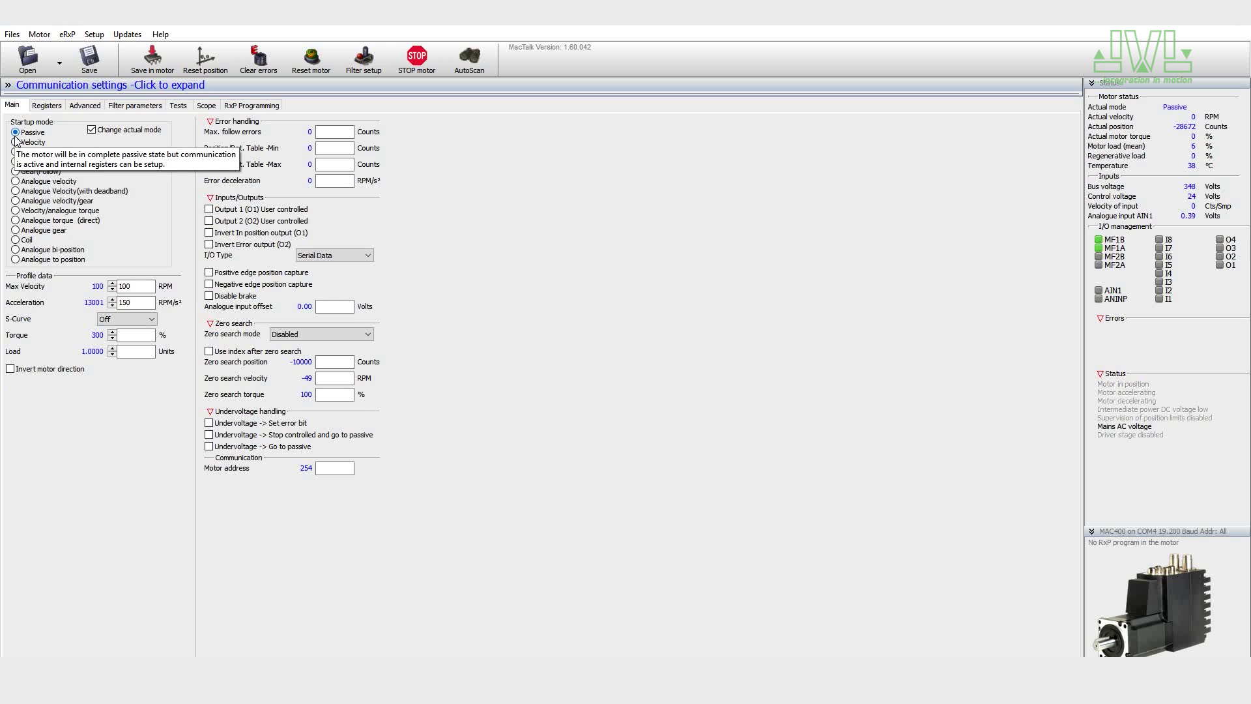
{"action": "left_click", "coordinate": [206, 60]}
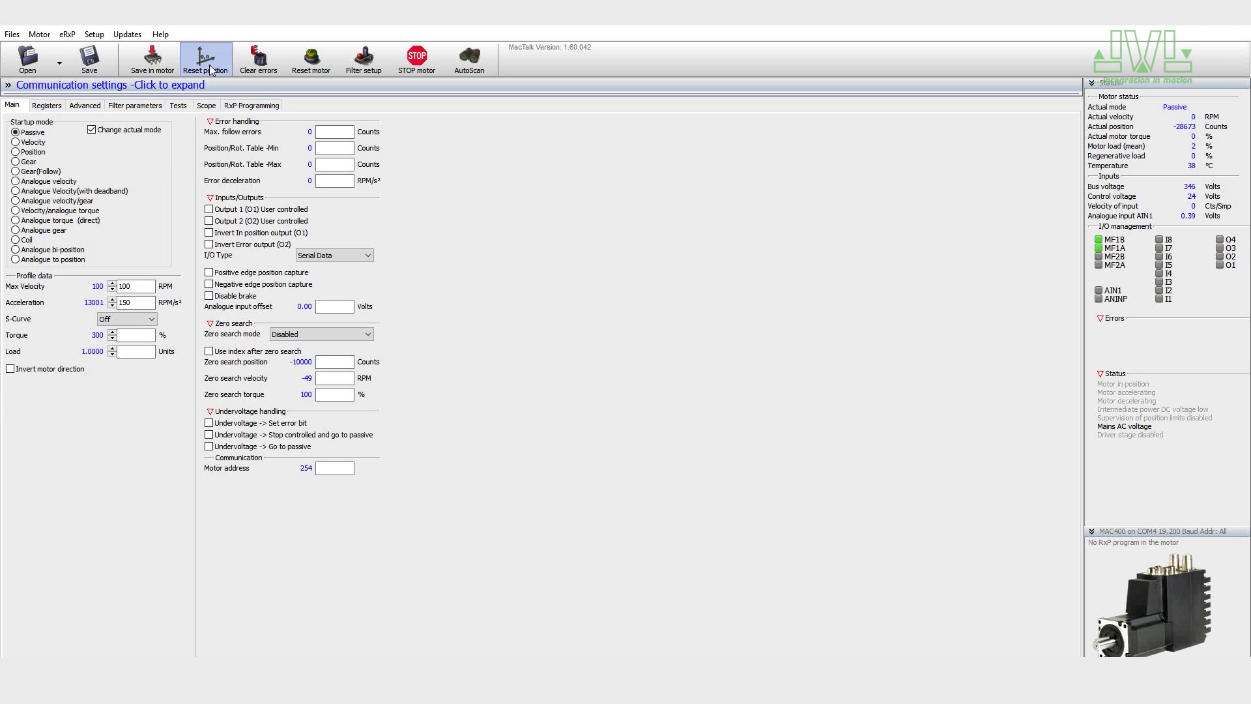
Add a command on line 1 of the RxP program that waits until single input 1 is high.
{"action": "left_click", "coordinate": [244, 105]}
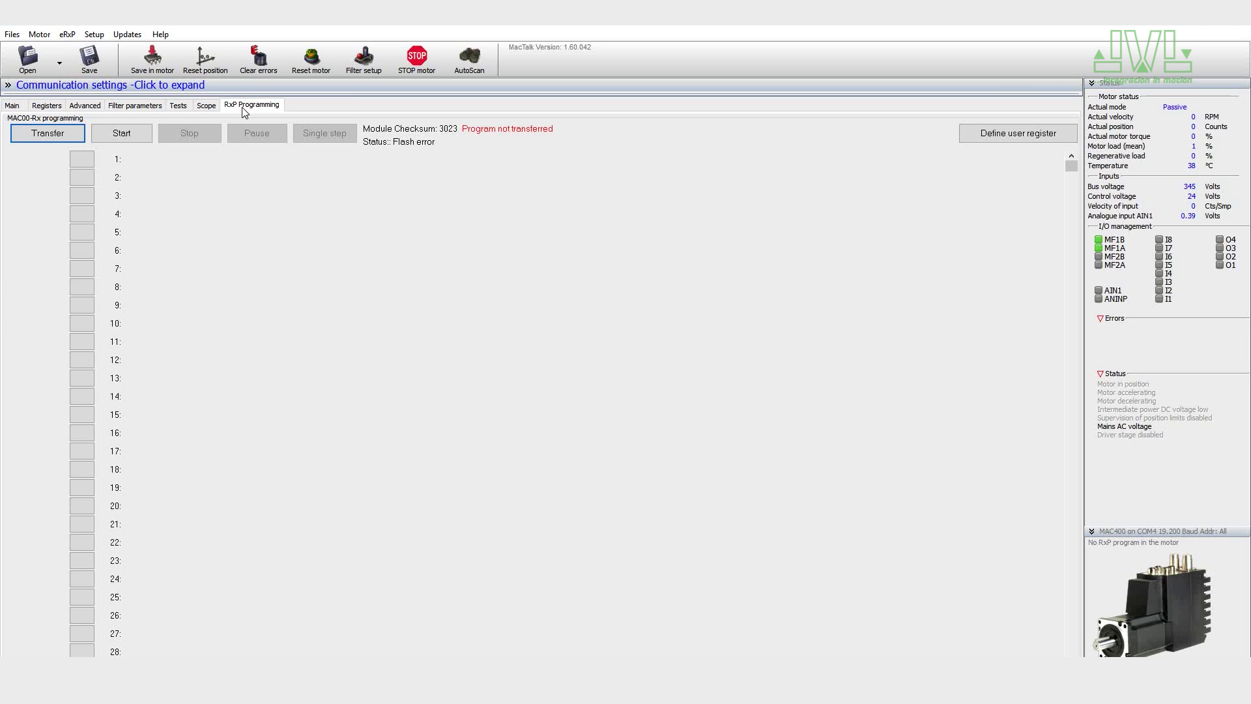
{"action": "left_click", "coordinate": [87, 162]}
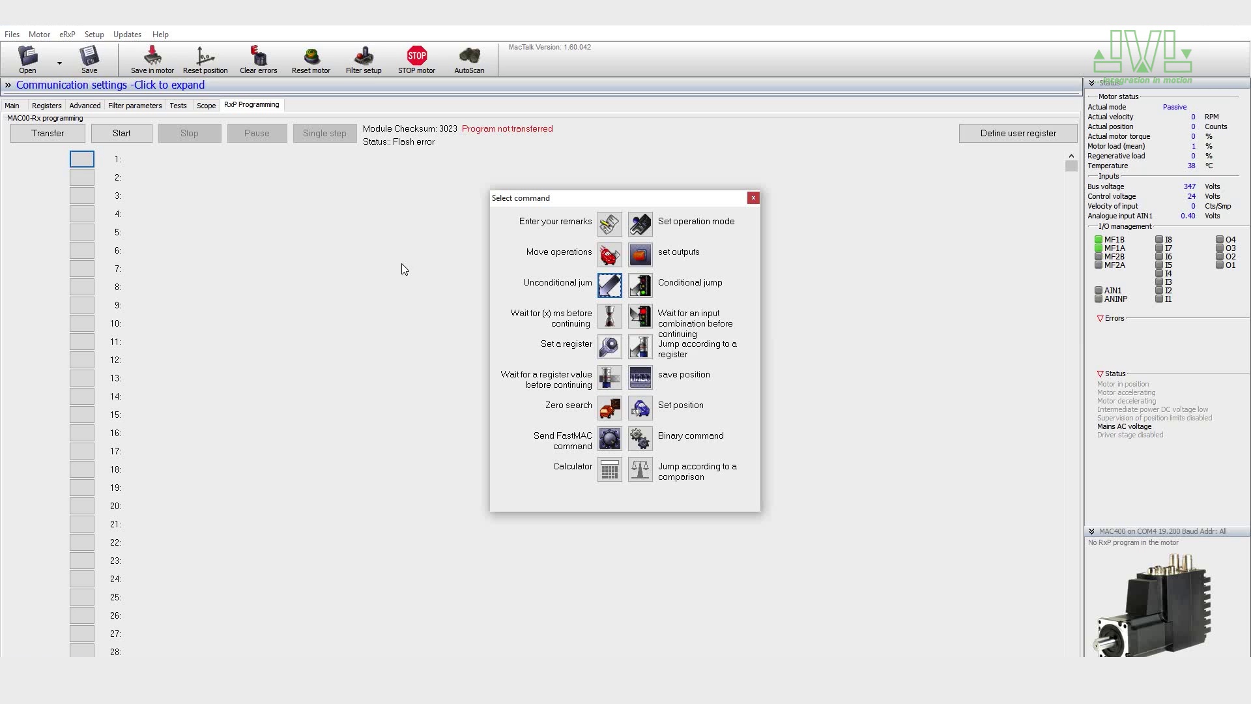
{"action": "left_click", "coordinate": [641, 318]}
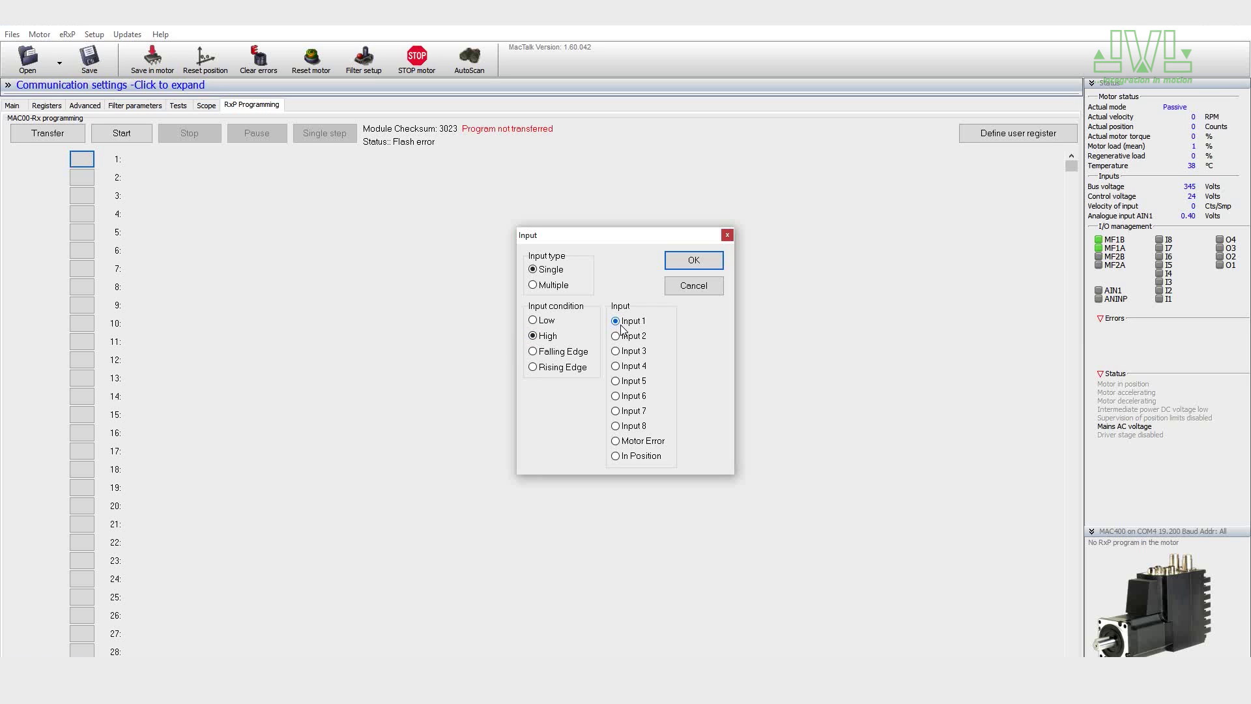
{"action": "left_click", "coordinate": [690, 260]}
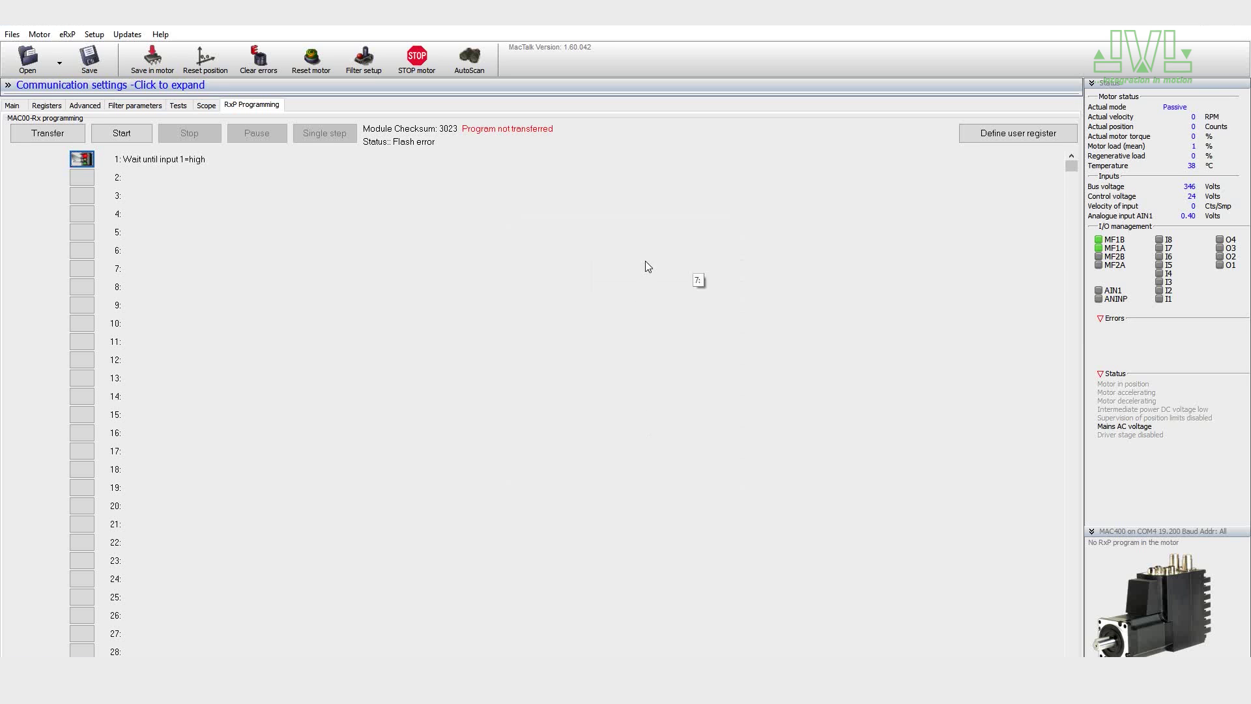
Add an absolute move to position 2048 counts on line 2 of the RxP program.
{"action": "left_click", "coordinate": [83, 177]}
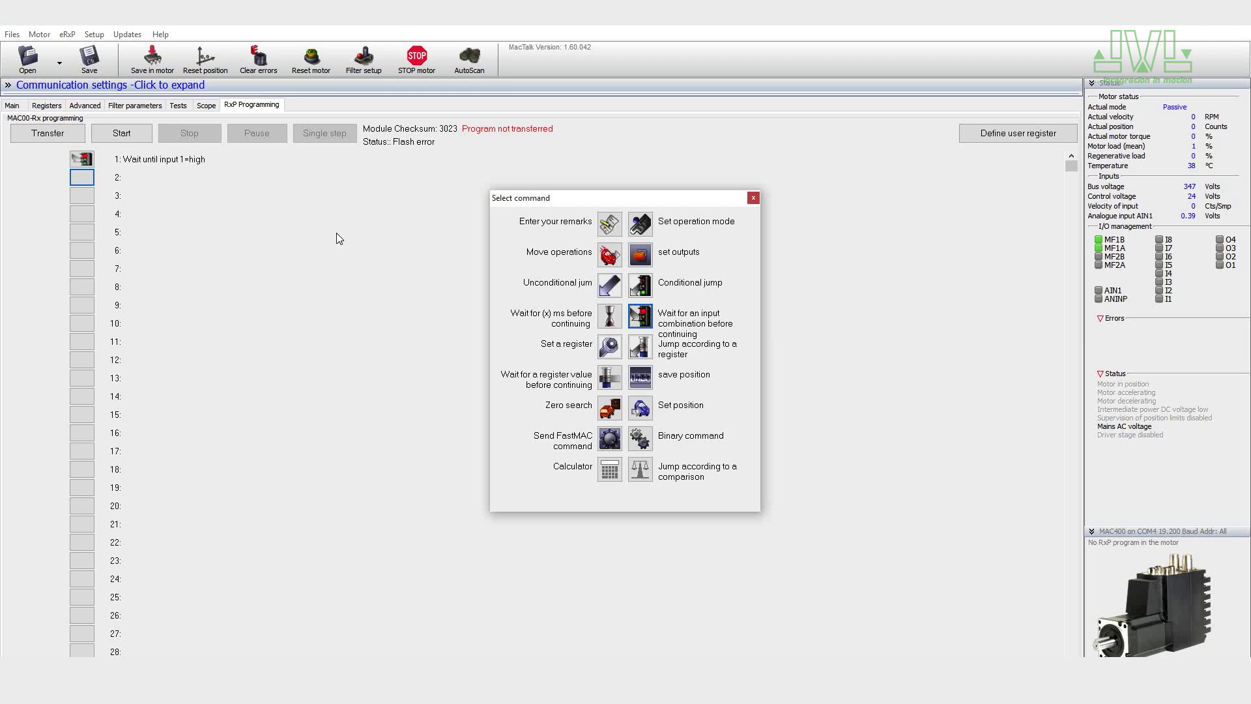
{"action": "left_click", "coordinate": [608, 254]}
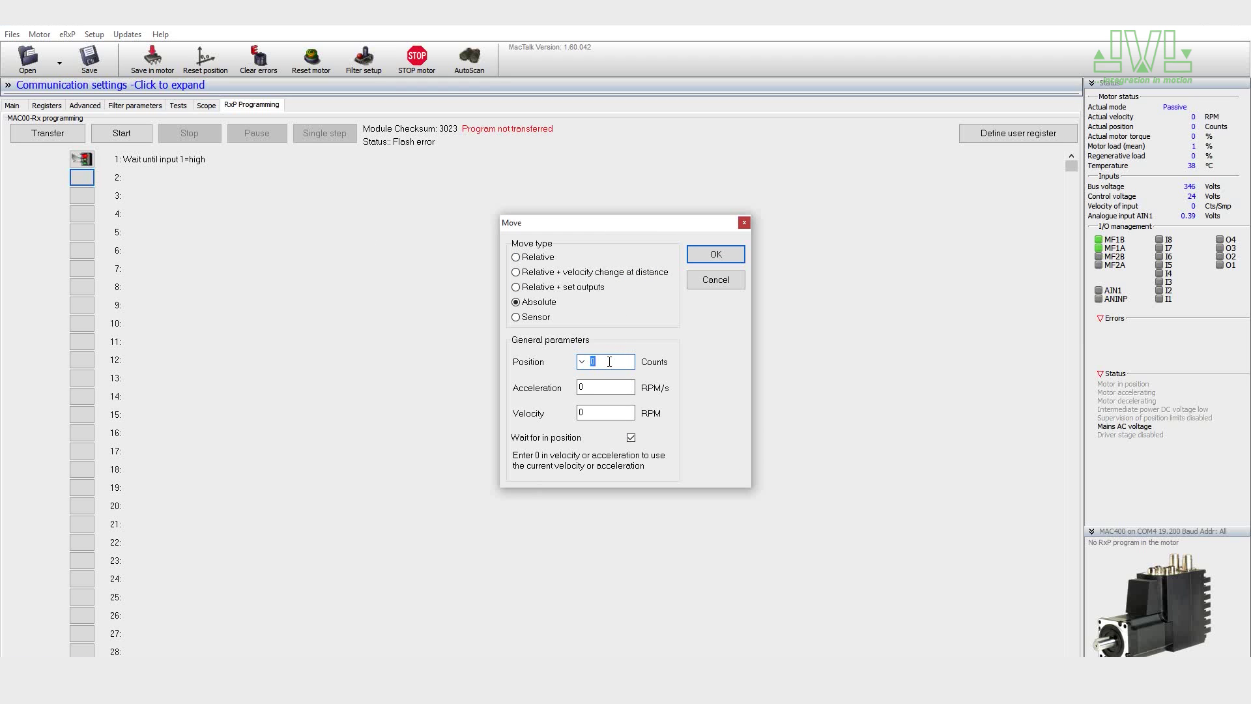
{"action": "left_click_drag", "start_coordinate": [594, 361], "coordinate": [585, 365]}
{"action": "type", "text": "2048"}
{"action": "left_click", "coordinate": [712, 256]}
Add a 500 ms wait on line 3 of the program.
{"action": "left_click", "coordinate": [88, 197]}
{"action": "left_click", "coordinate": [610, 316]}
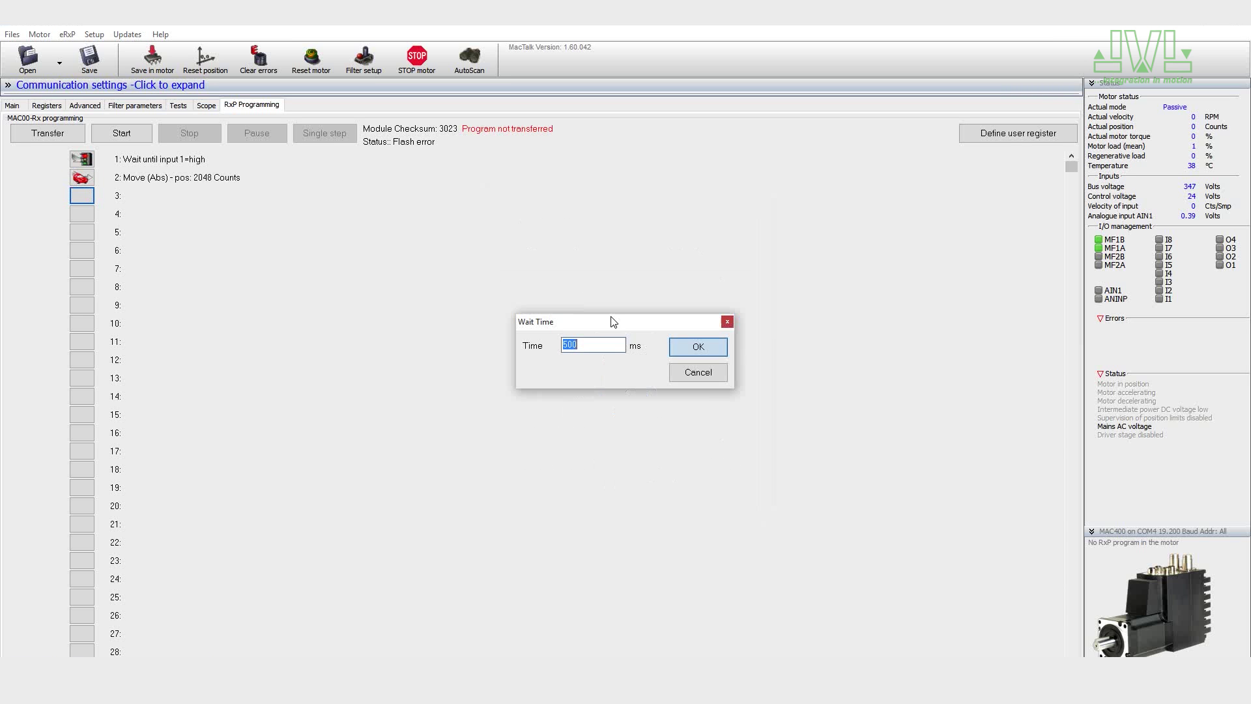
{"action": "left_click", "coordinate": [589, 344]}
{"action": "left_click", "coordinate": [709, 350]}
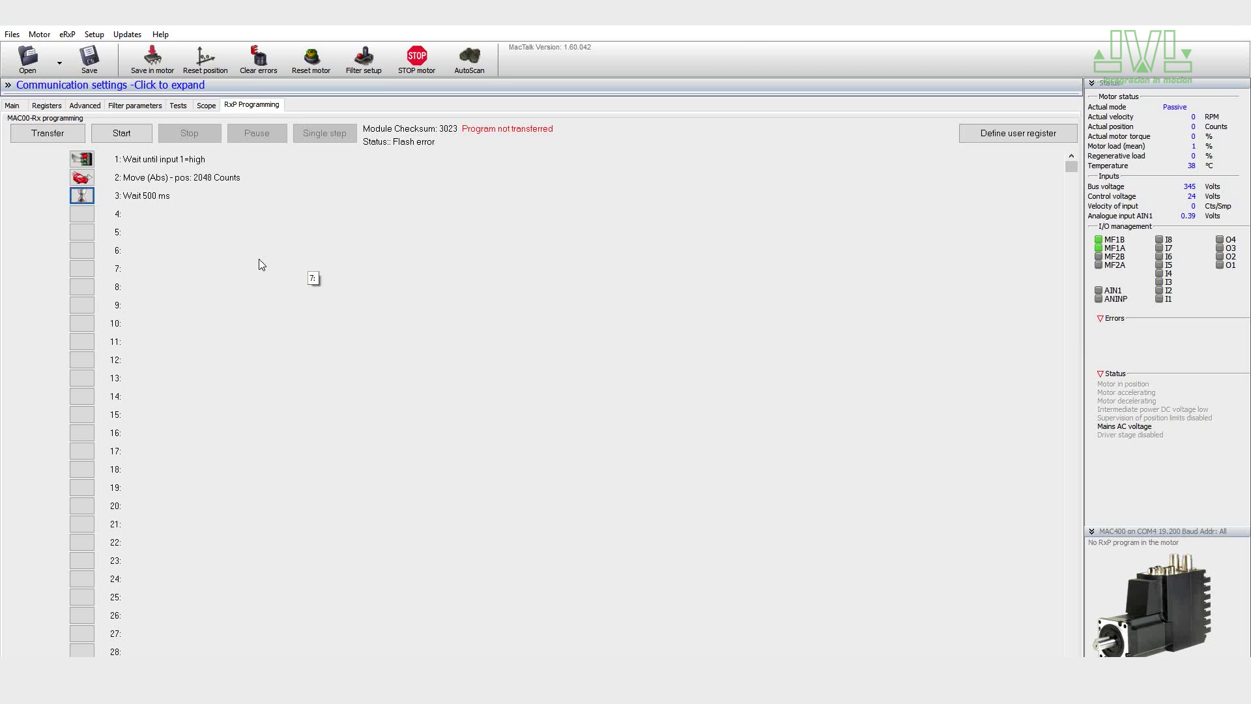
Add an absolute move to position 0 counts on line 4 of the program.
{"action": "left_click", "coordinate": [87, 215]}
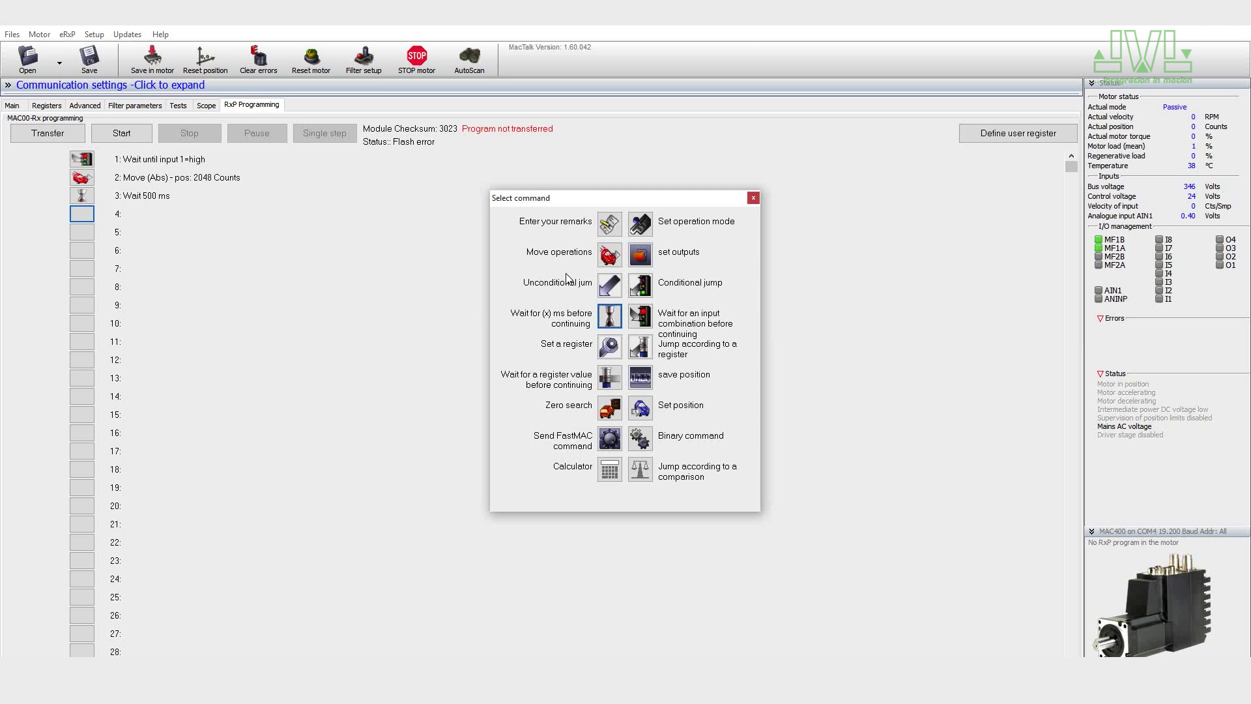
{"action": "left_click", "coordinate": [609, 255]}
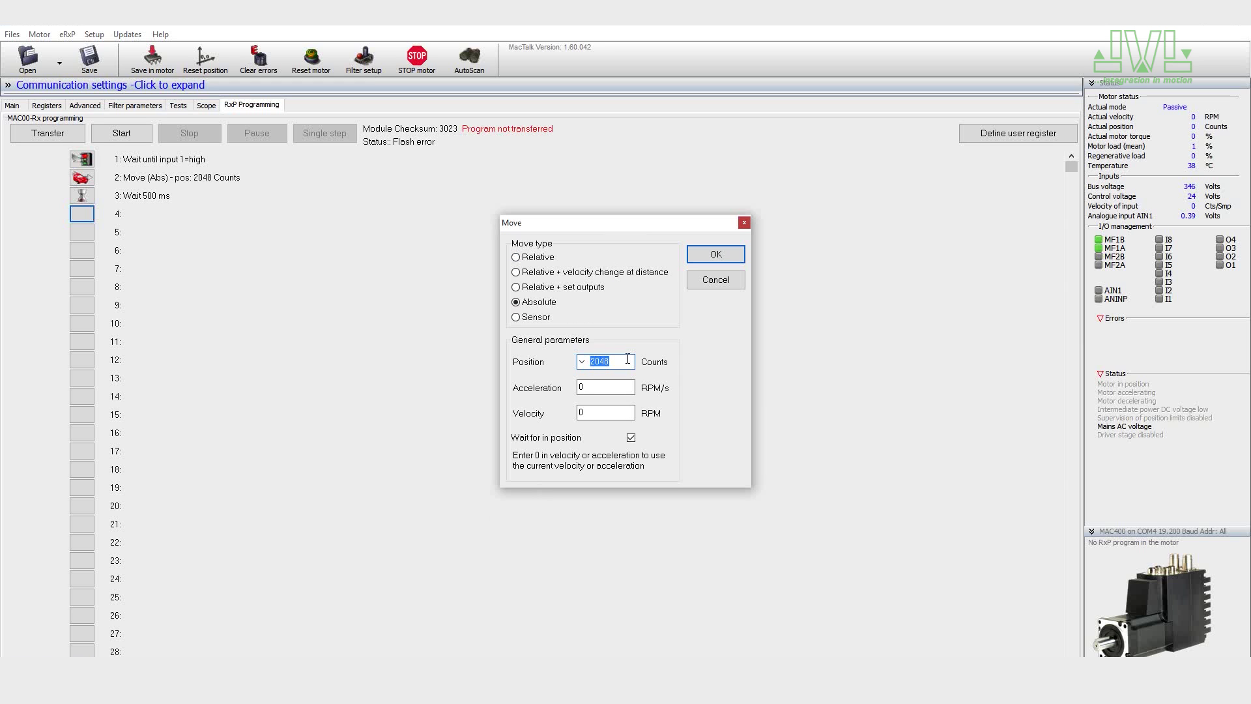
{"action": "type", "text": "0"}
{"action": "key", "text": "Return"}
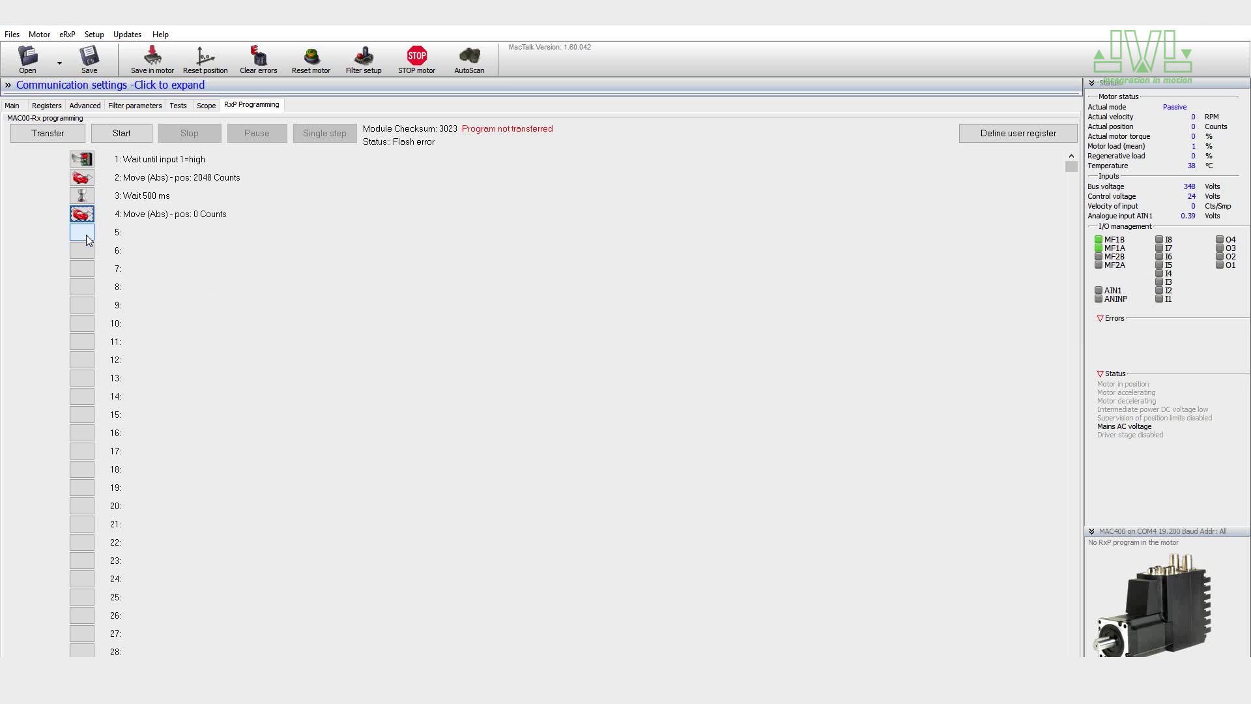
Add a 500 ms wait on line 5 of the program.
{"action": "left_click", "coordinate": [86, 234]}
{"action": "left_click", "coordinate": [609, 317]}
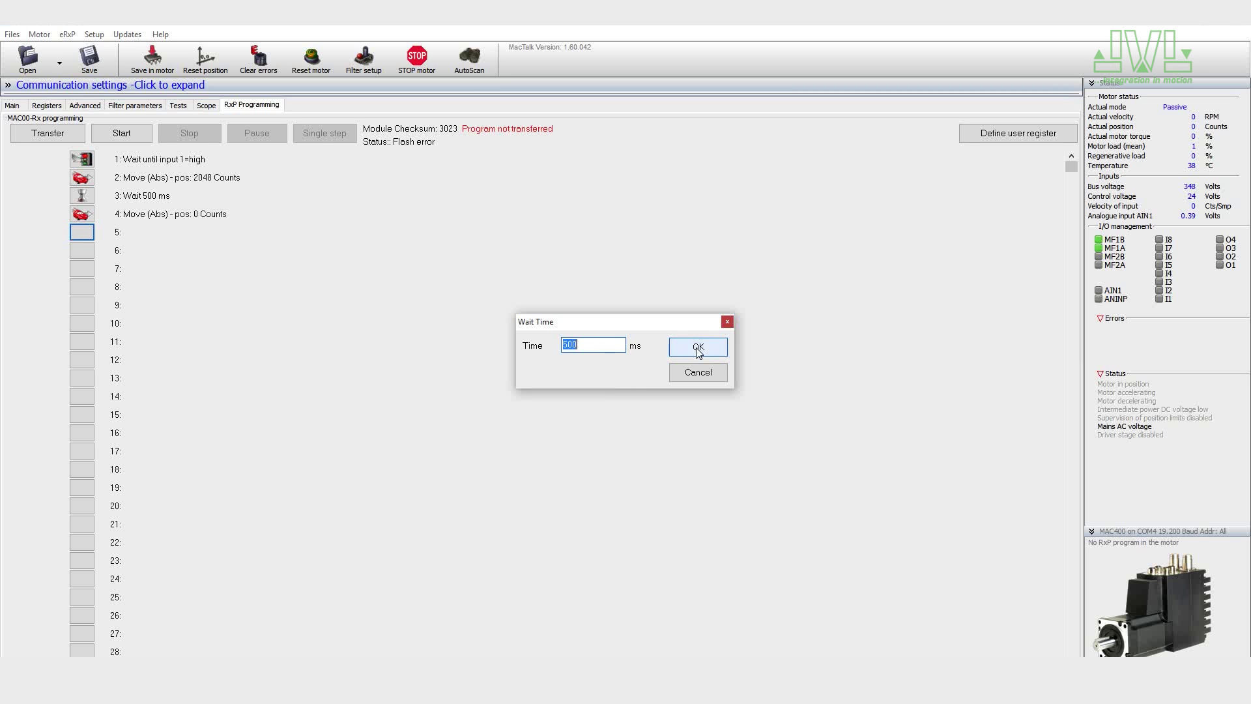
{"action": "left_click", "coordinate": [696, 347]}
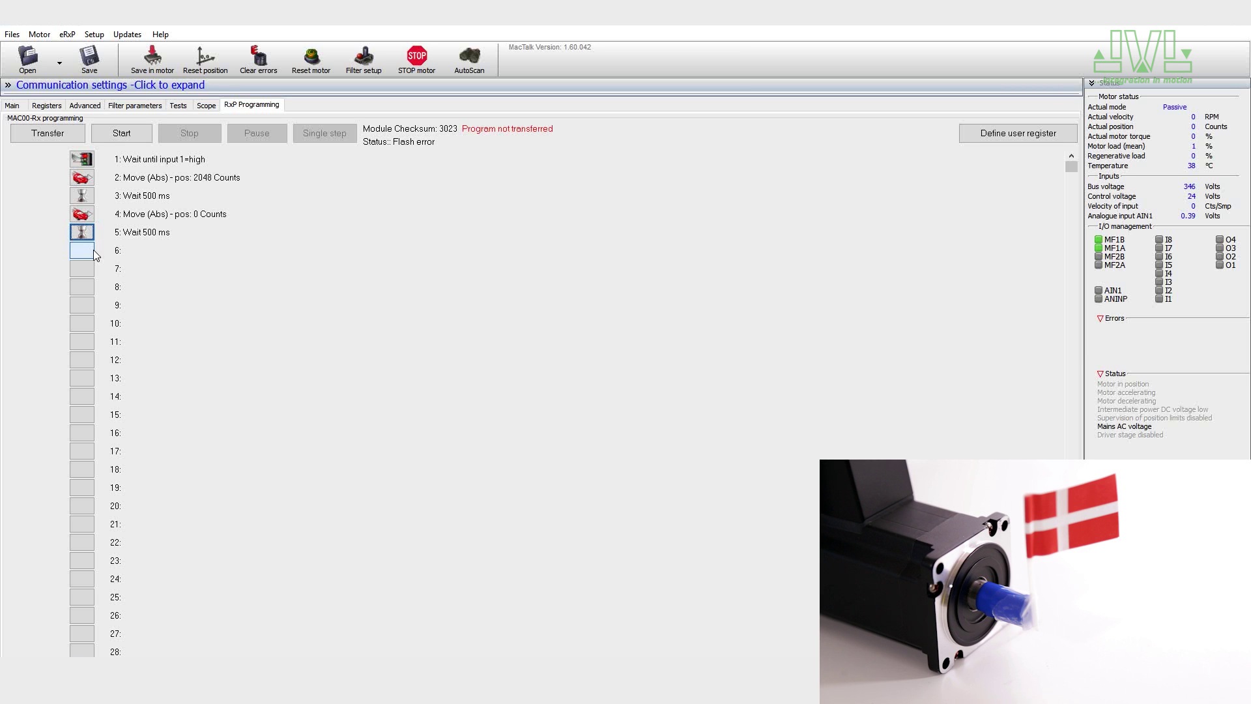
Add an unconditional jump on line 6 with line 2 as its destination.
{"action": "left_click", "coordinate": [89, 255]}
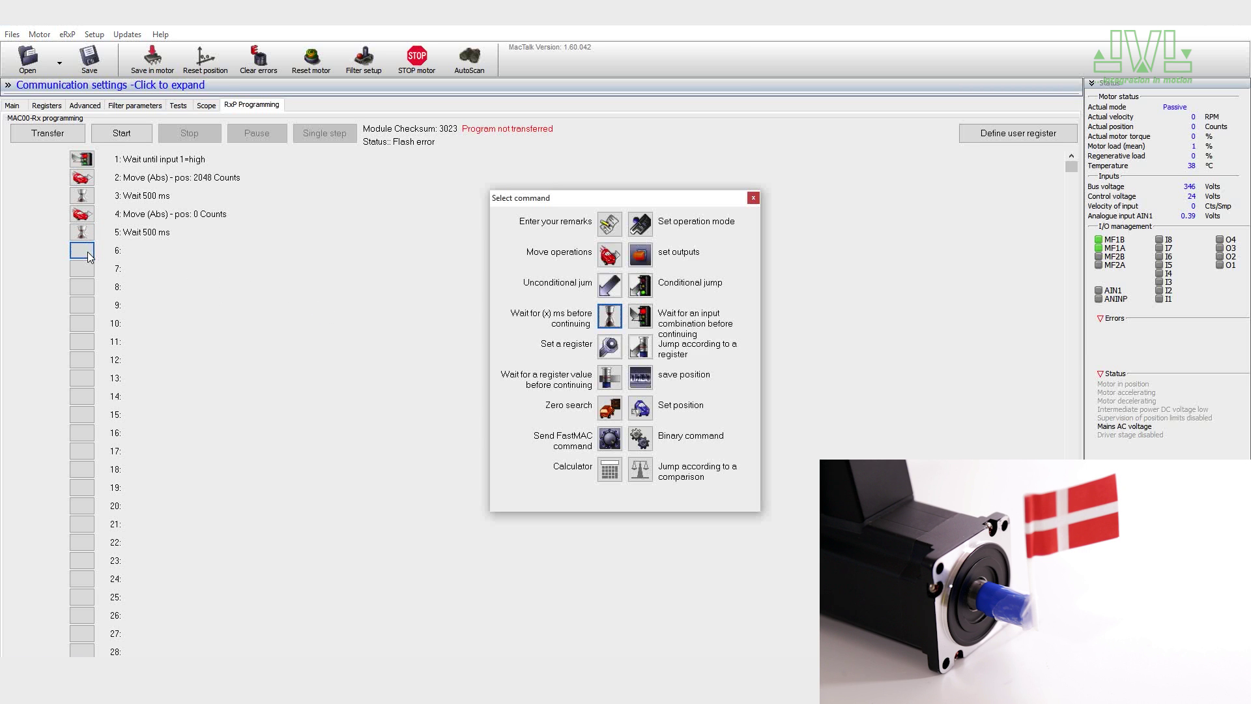
{"action": "left_click", "coordinate": [609, 285]}
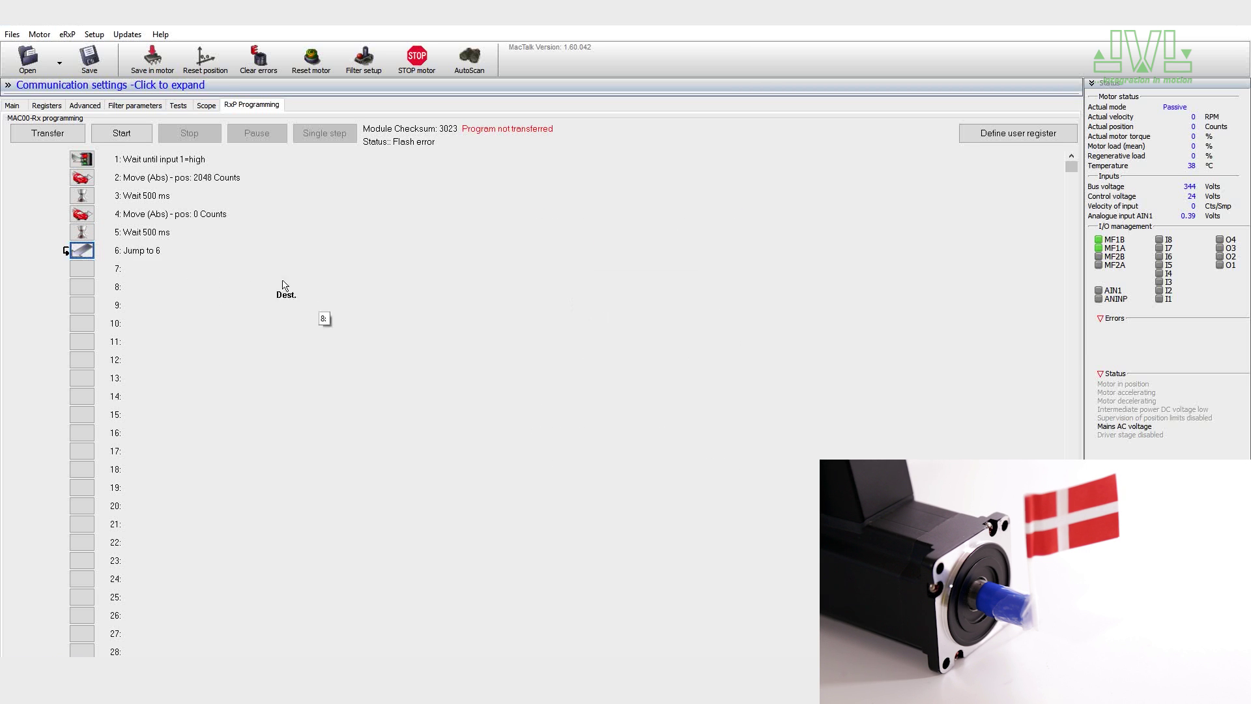
{"action": "left_click", "coordinate": [82, 178]}
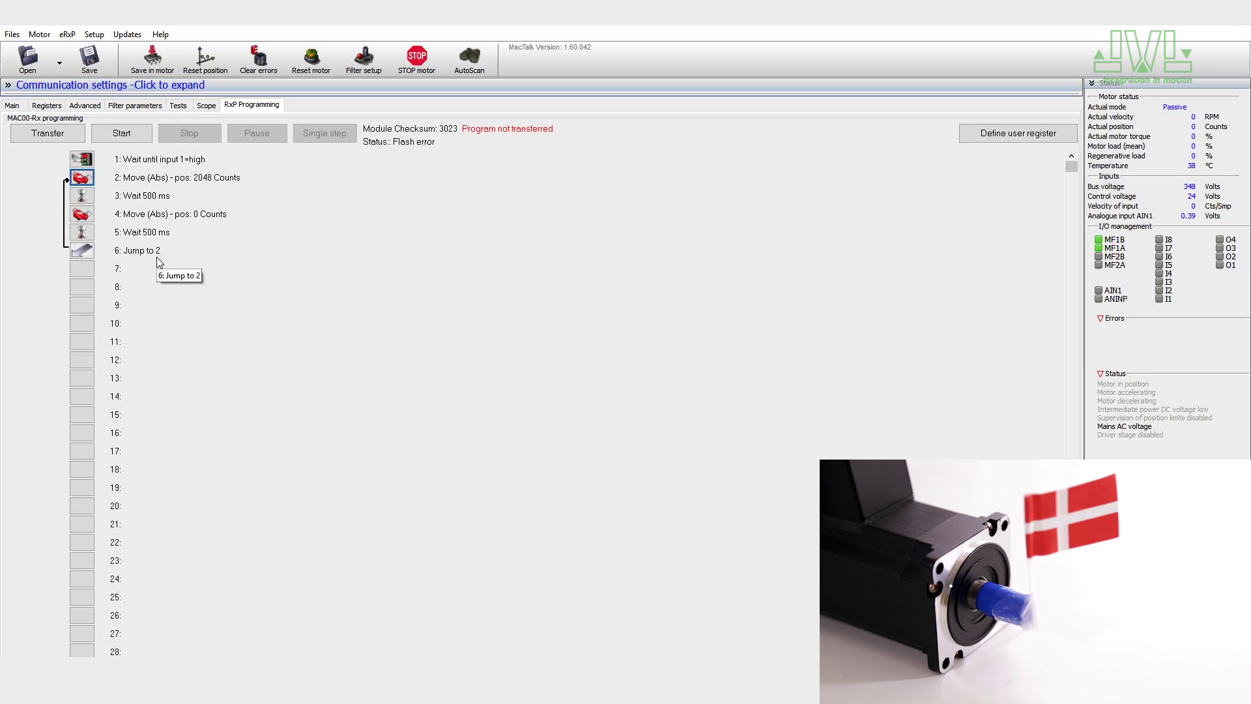
Clear the input wait command from line 1 of the program.
{"action": "right_click", "coordinate": [87, 159]}
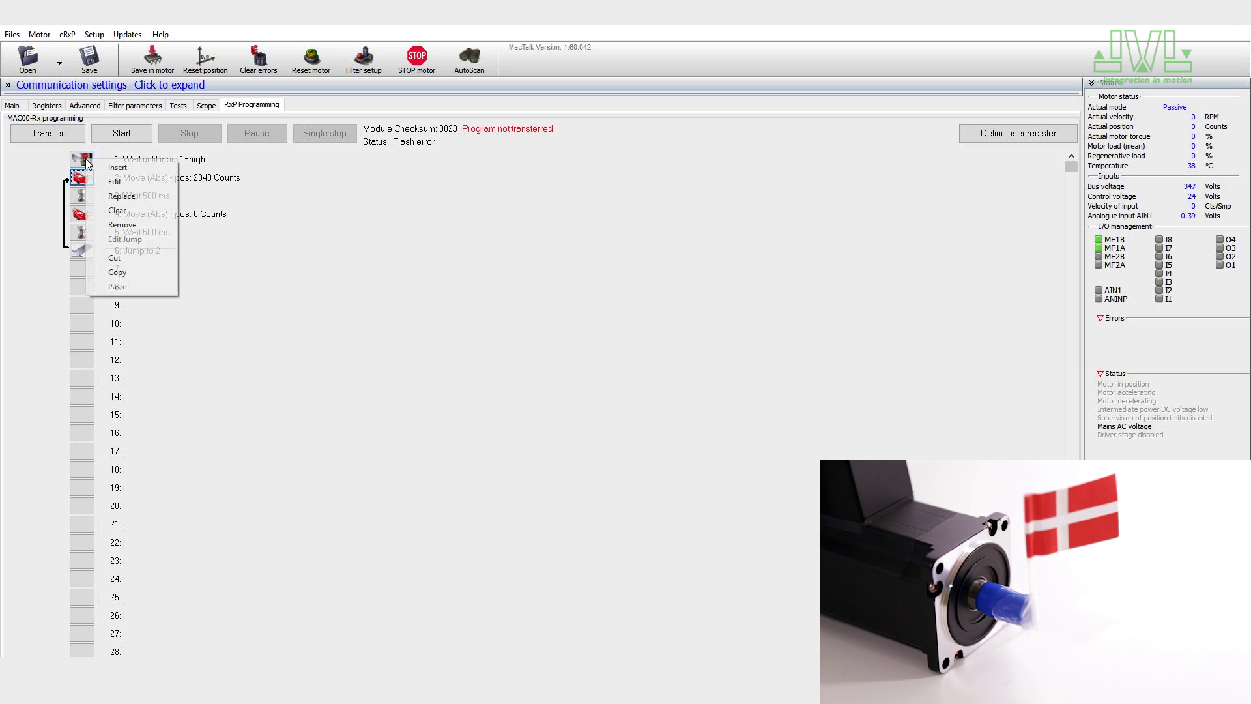
{"action": "left_click", "coordinate": [133, 211]}
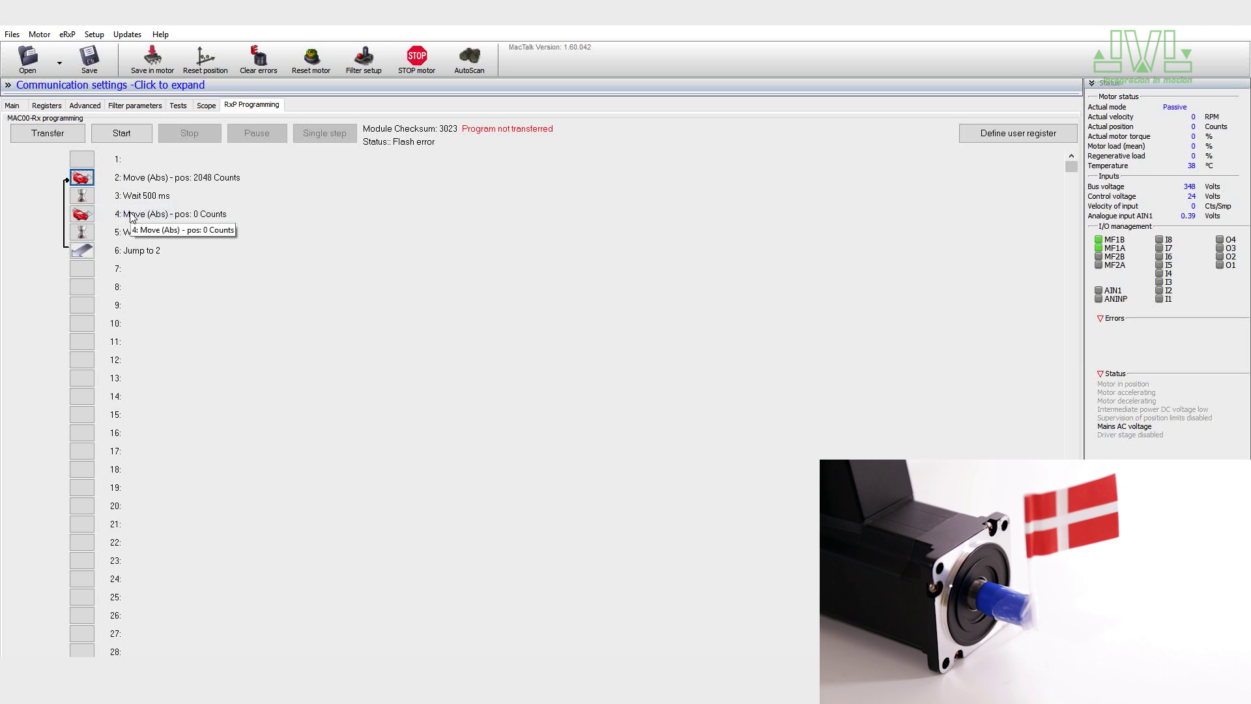
Transfer the RxP program to the motor and start it.
{"action": "left_click", "coordinate": [131, 136]}
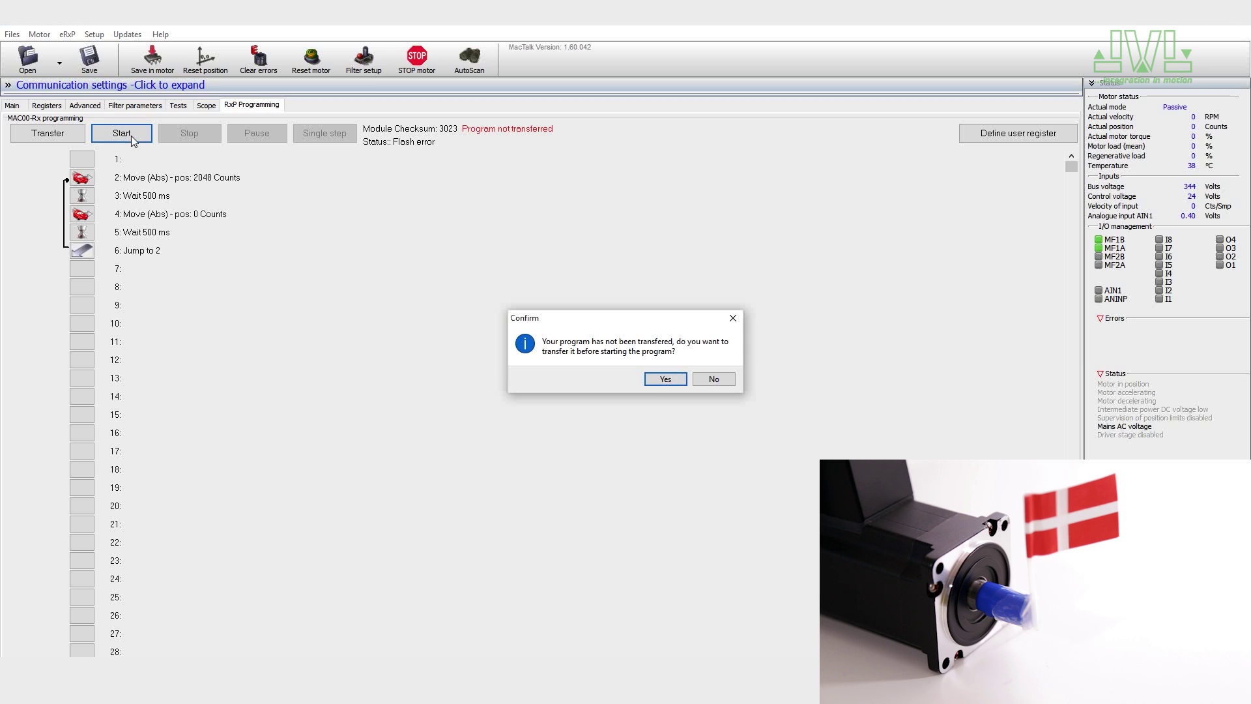
{"action": "left_click", "coordinate": [663, 381]}
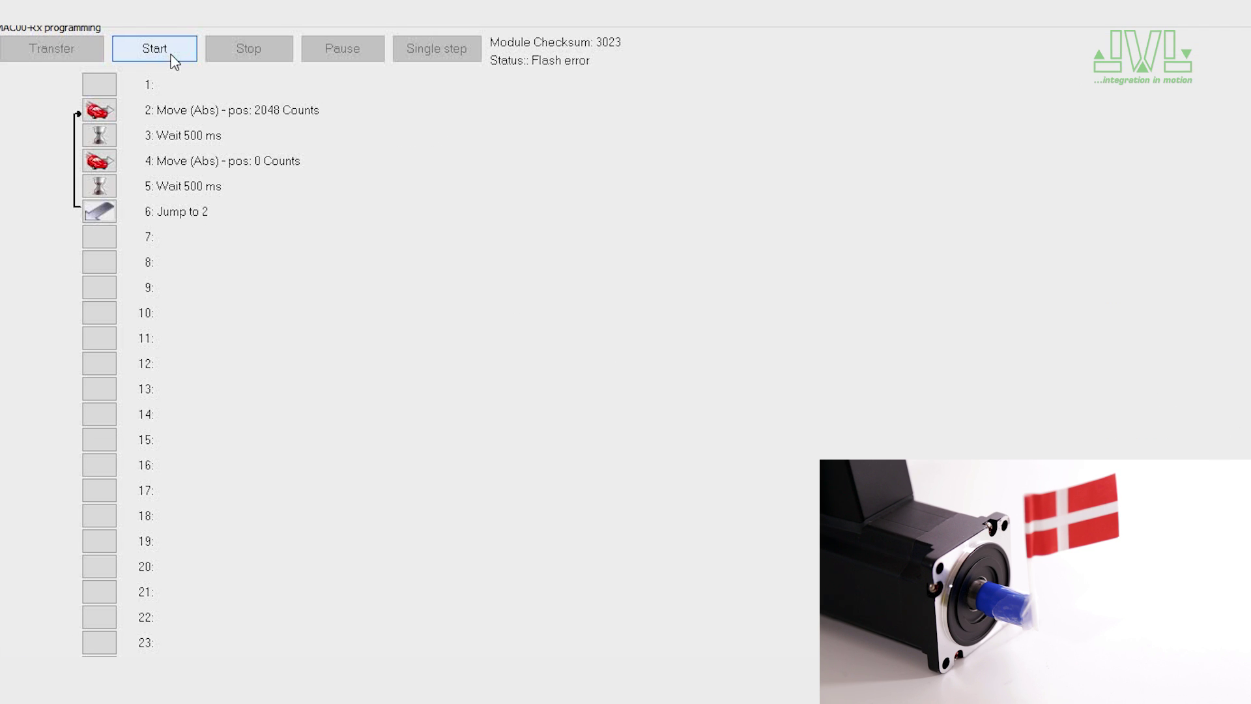
{"action": "left_click", "coordinate": [172, 58]}
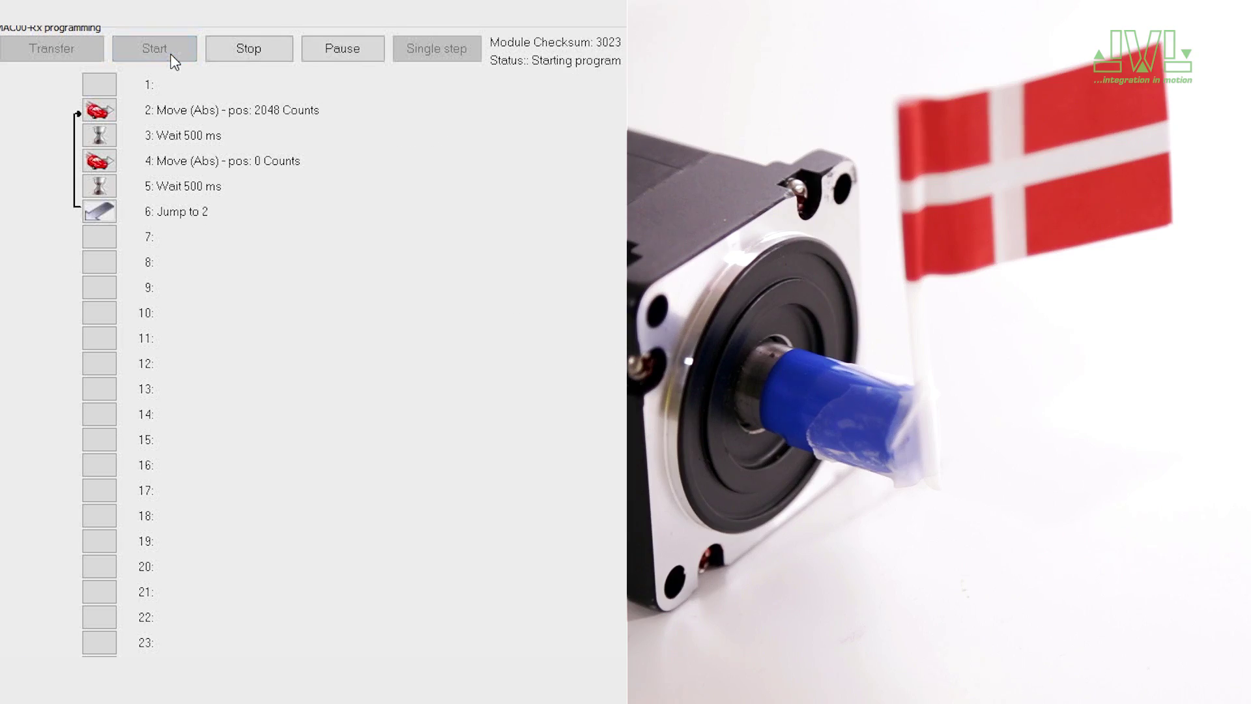